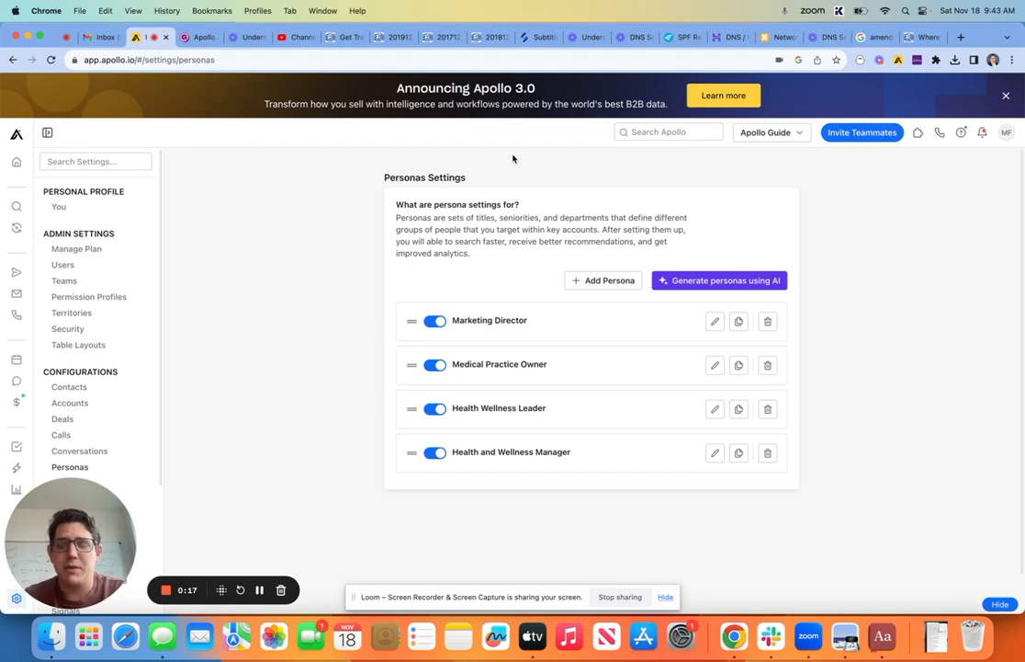
Step: Start a new persona and expand its Job Titles filter to view the suggested job titles
left_click(608, 283)
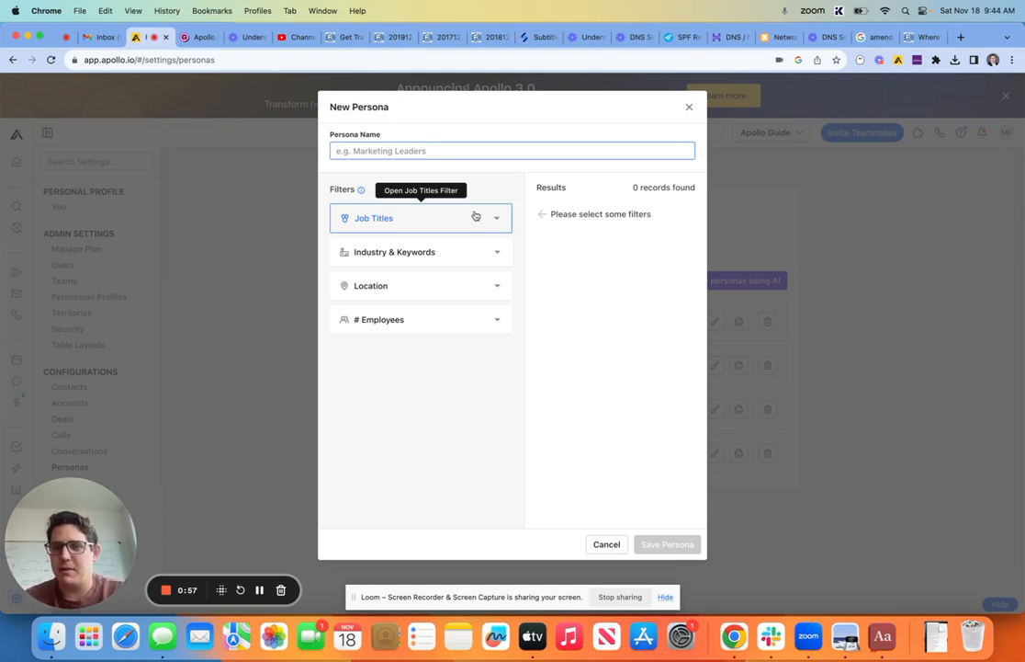
left_click(475, 215)
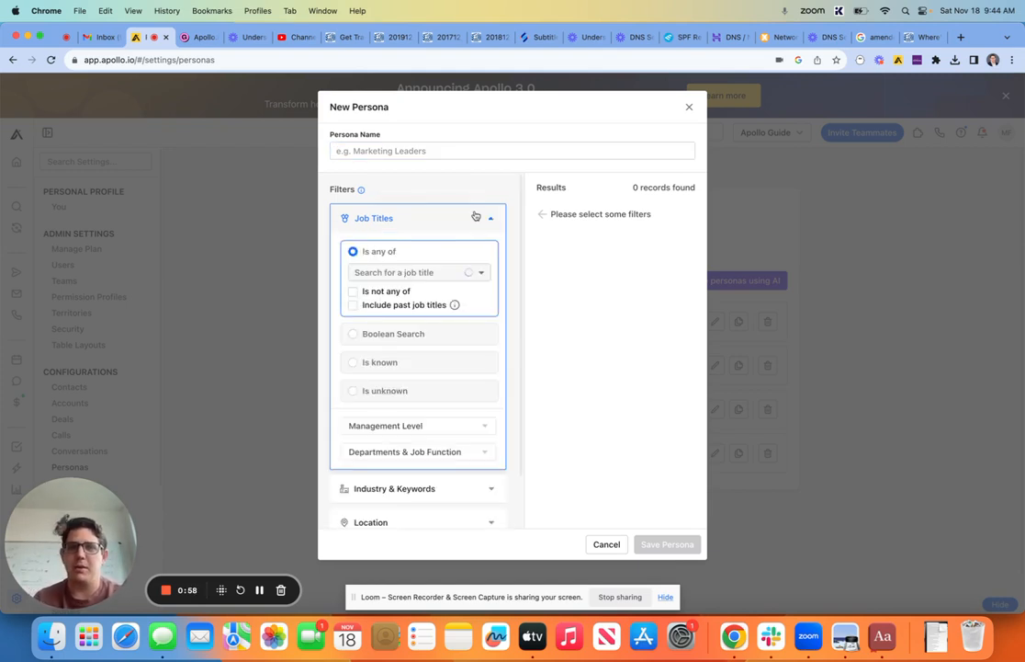
left_click(361, 273)
left_click(407, 188)
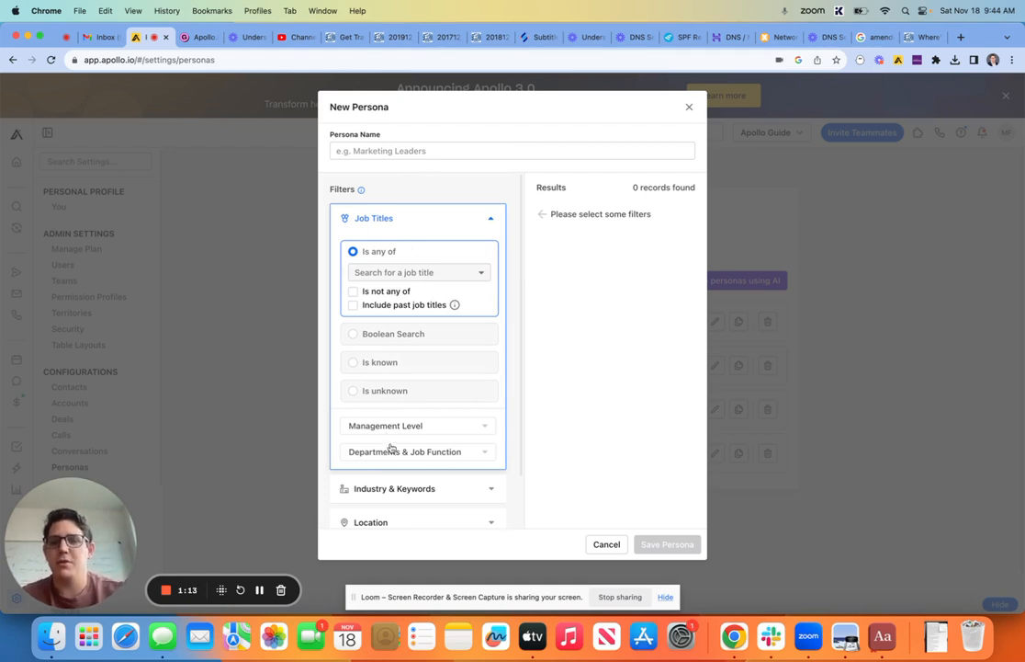
left_click(395, 273)
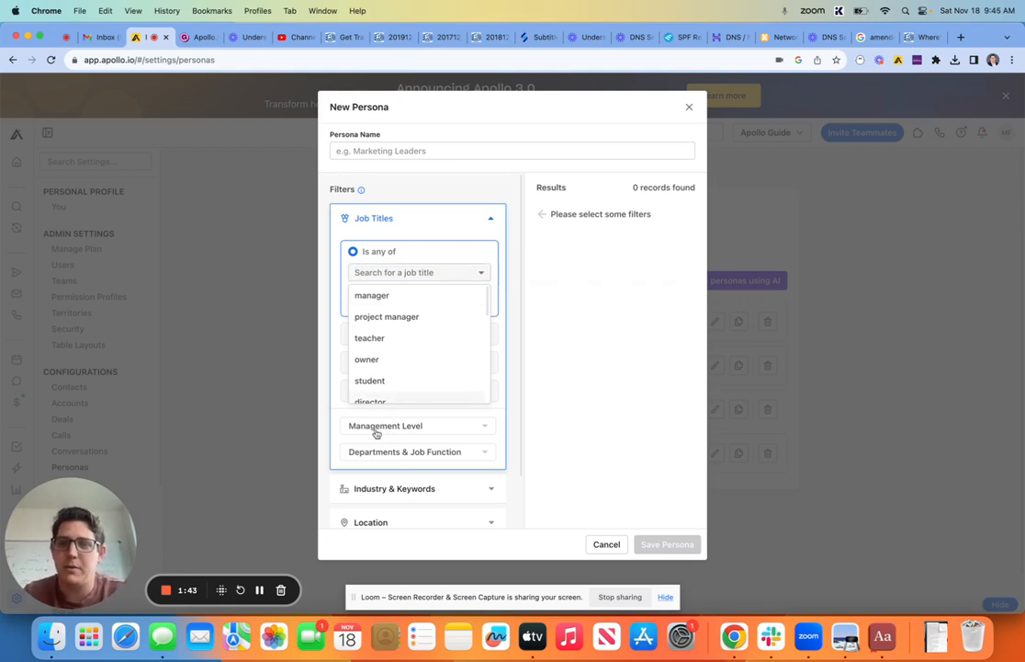
left_click(325, 393)
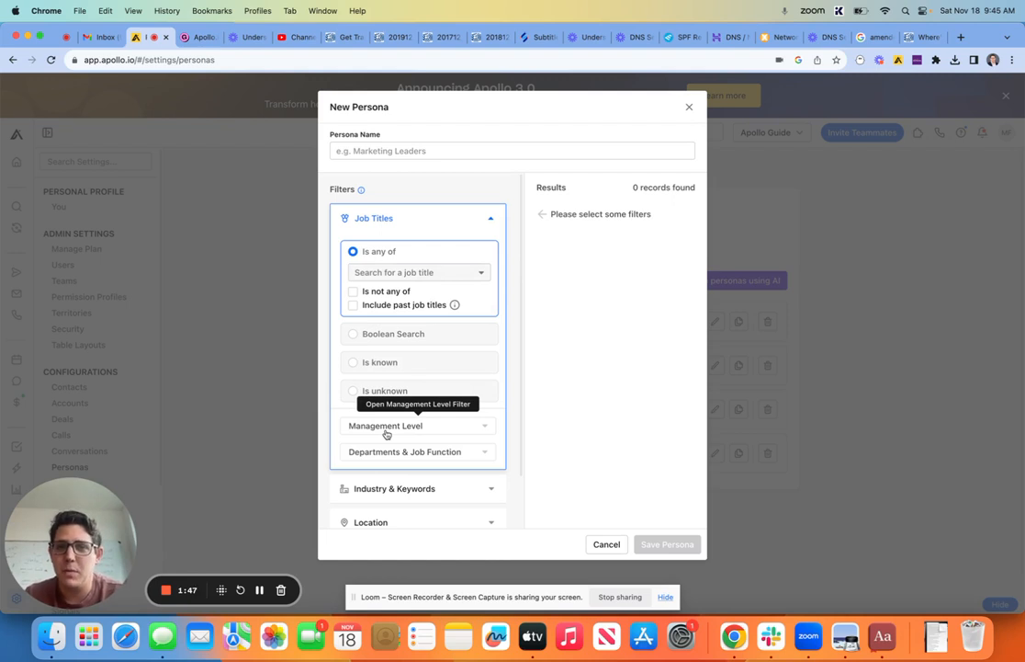
Step: Filter the persona's management level to Vp, Head, Director, Manager and C suite
scroll(518, 236, "down", 3)
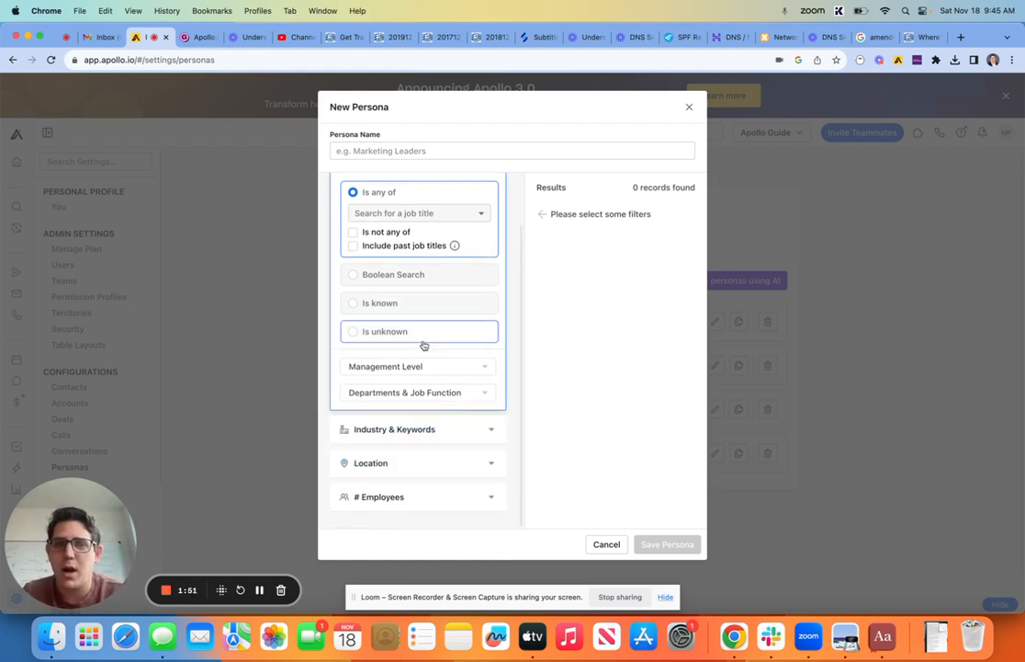
scroll(424, 346, "up", 3)
left_click(402, 427)
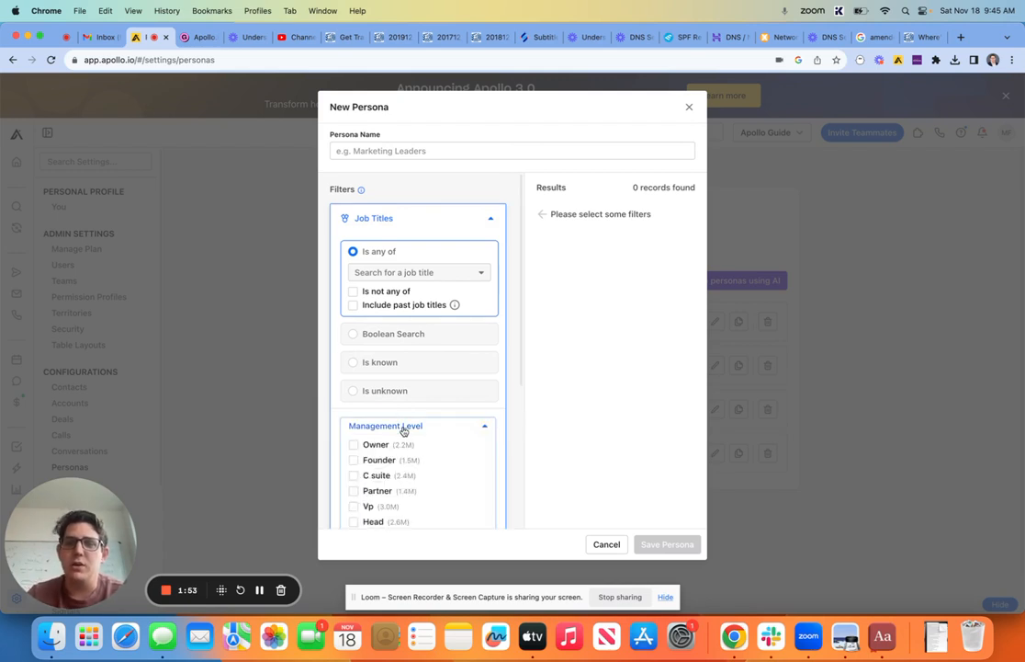
scroll(402, 430, "down", 5)
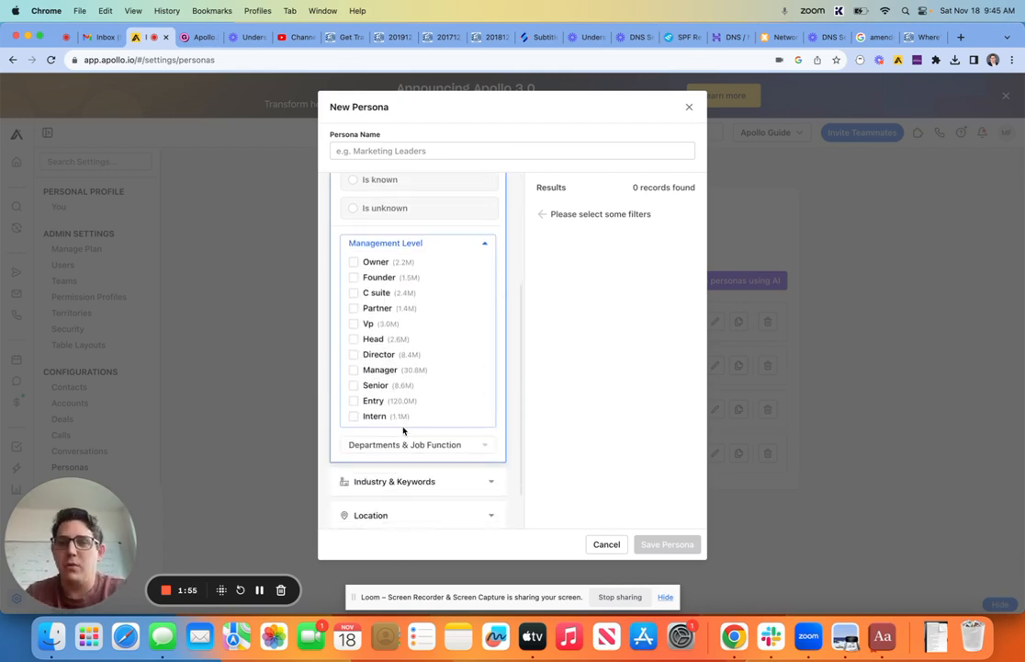
left_click(354, 324)
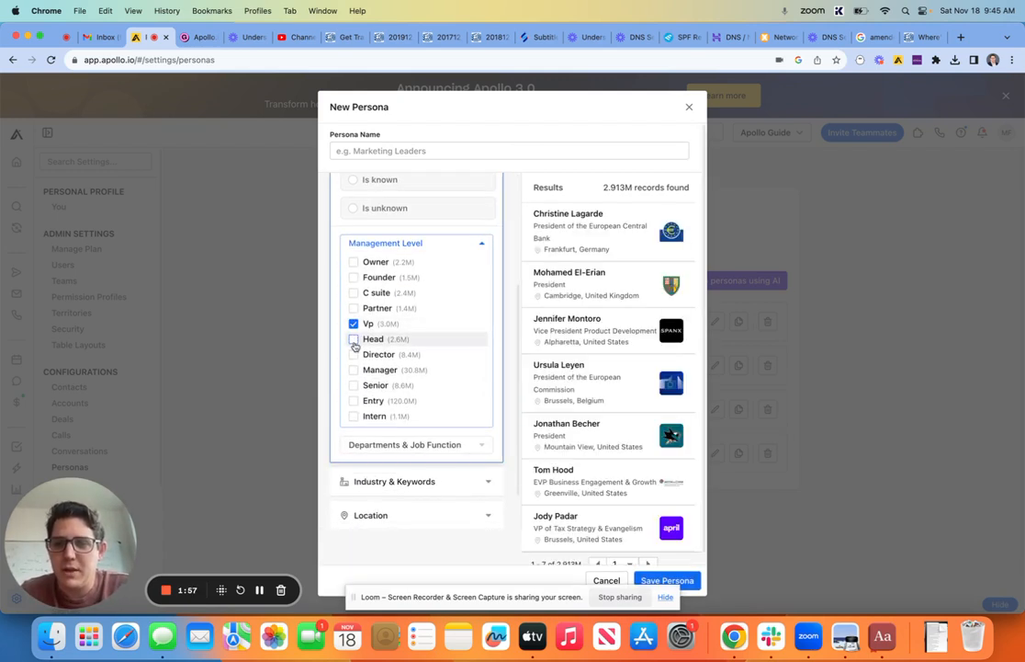
left_click(354, 339)
left_click(354, 354)
left_click(354, 369)
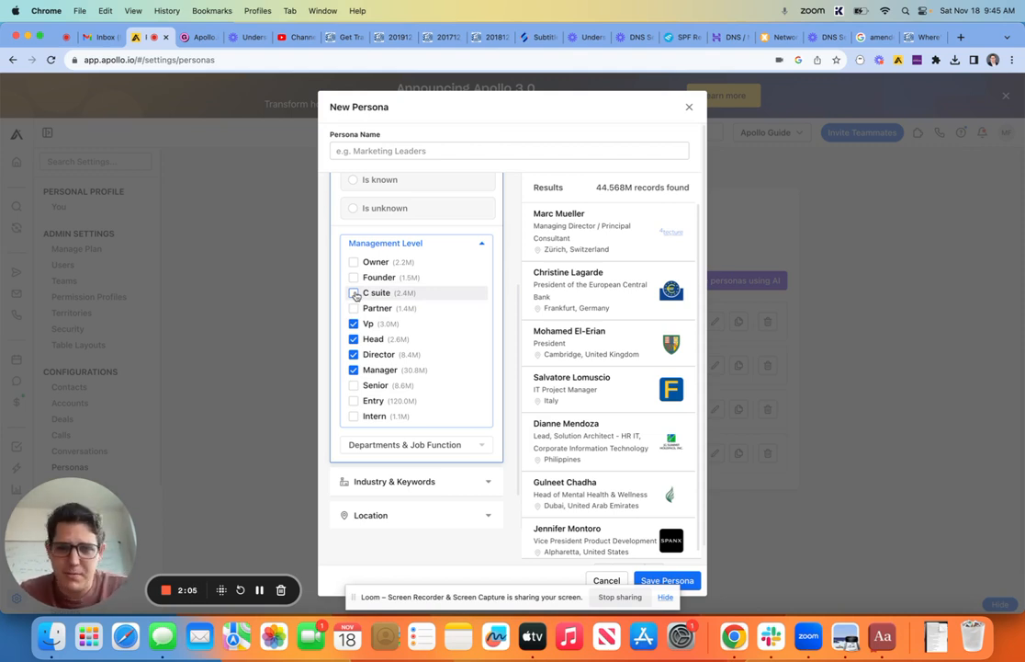
left_click(353, 293)
Step: Open the Departments & Job Function filter and expand the Marketing department to show its individual functions
scroll(339, 350, "down", 1)
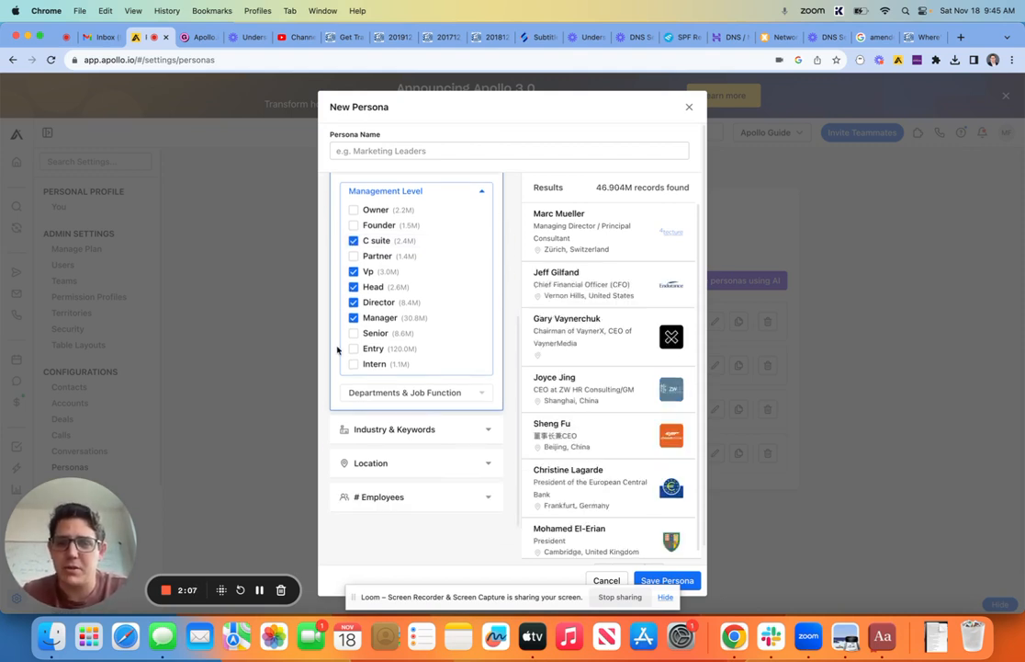
scroll(337, 350, "down", 1)
scroll(331, 327, "up", 3)
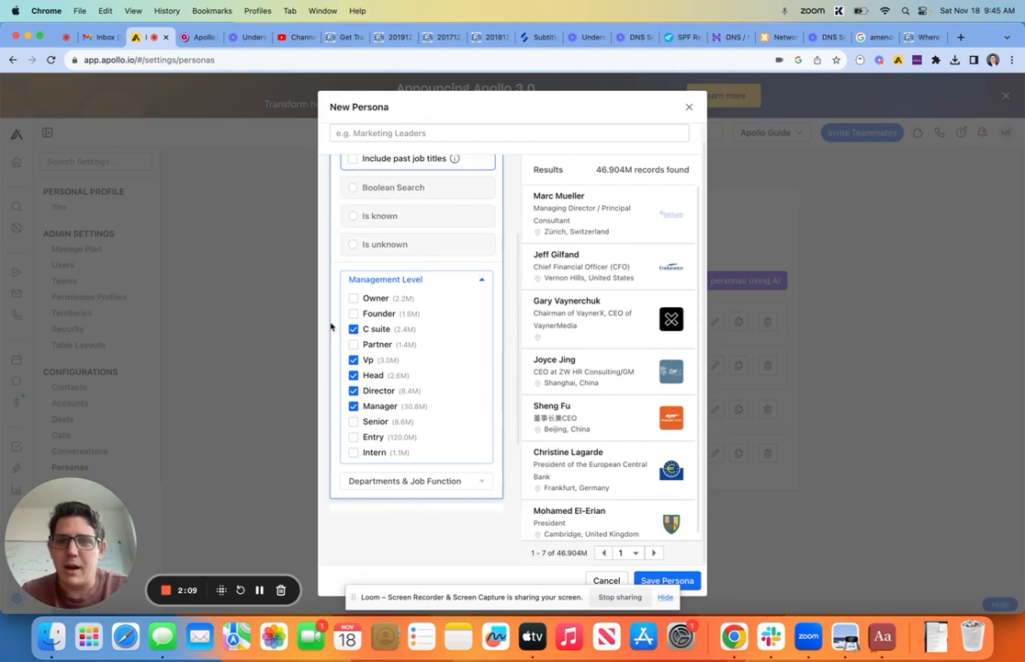
scroll(332, 327, "down", 3)
left_click(383, 375)
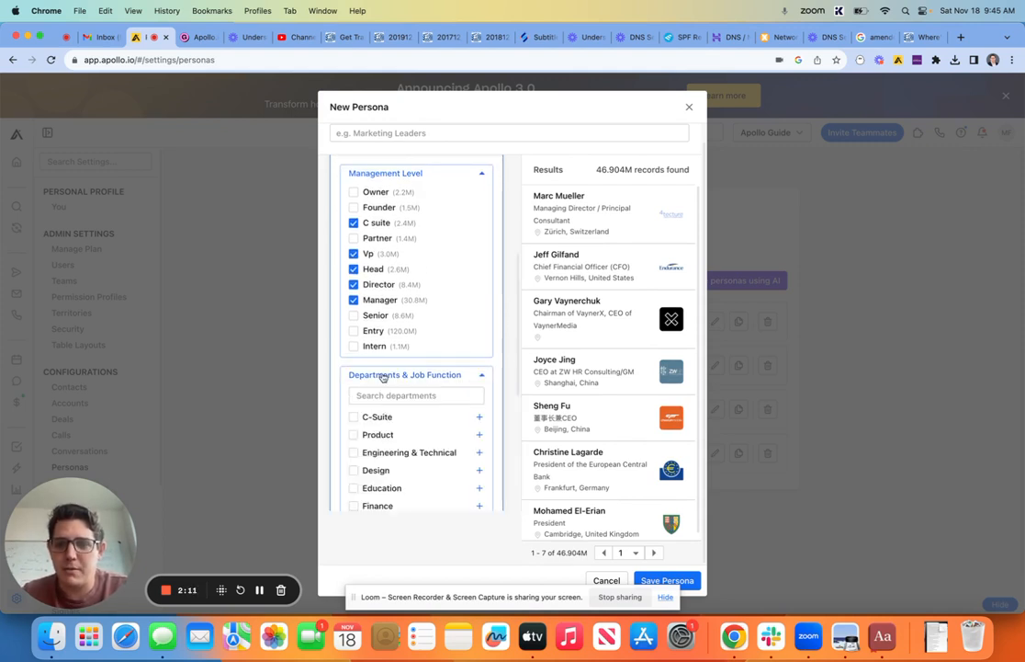
scroll(381, 375, "down", 5)
scroll(397, 368, "up", 10)
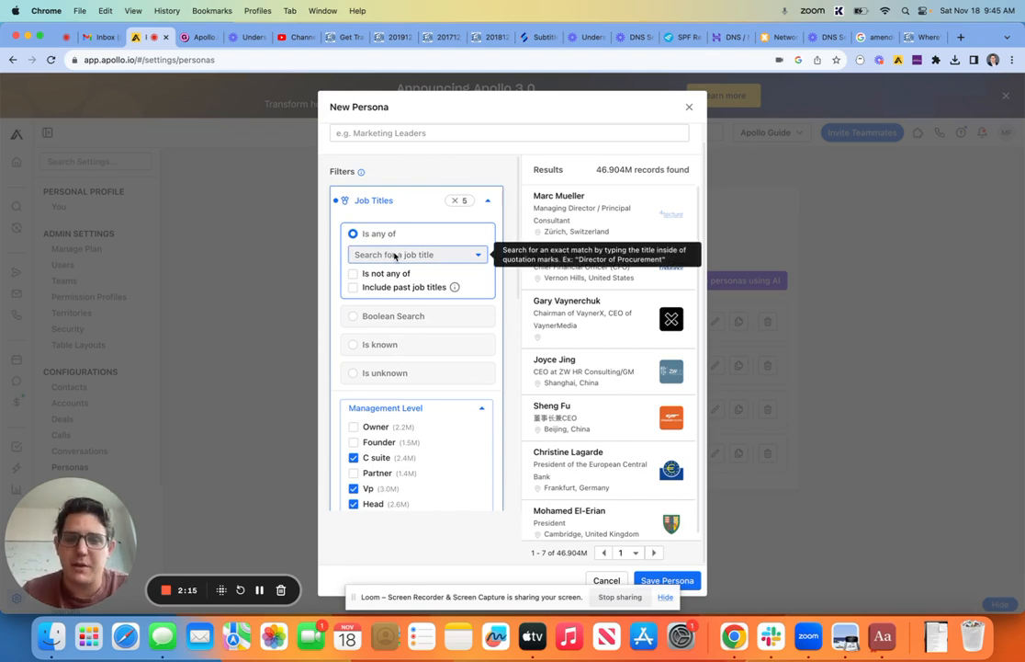
scroll(369, 311, "down", 8)
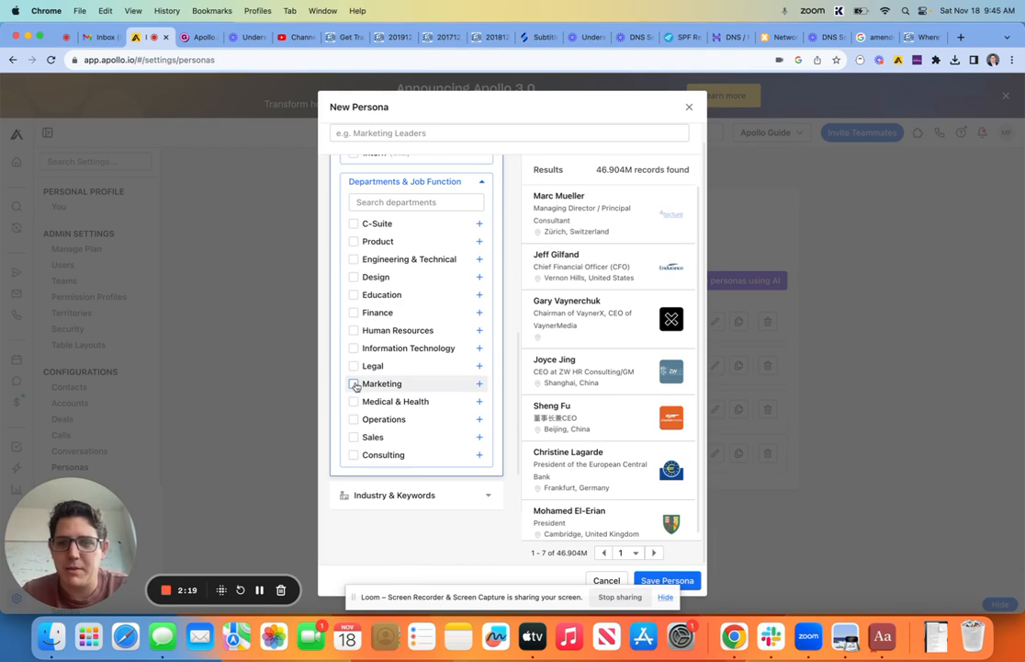
left_click(383, 387)
scroll(383, 387, "down", 5)
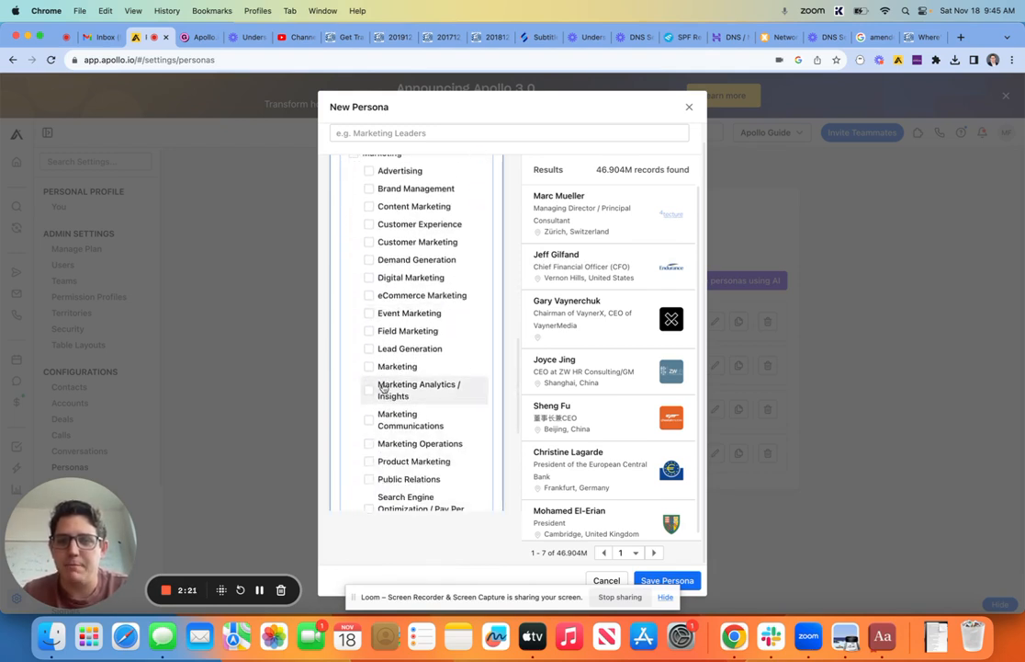
scroll(383, 387, "up", 2)
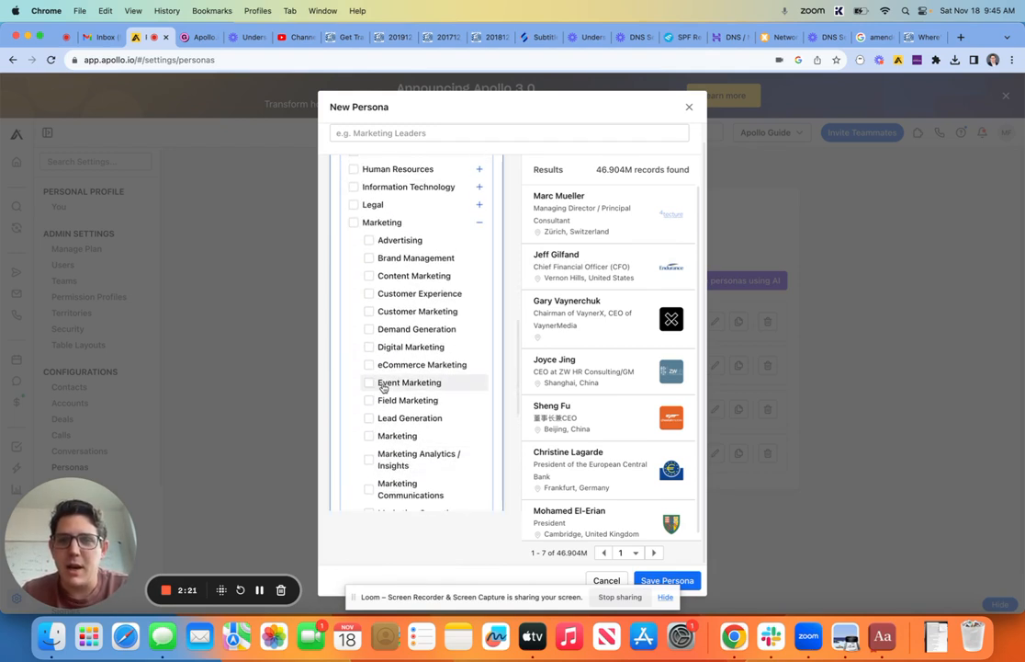
Step: Select only the Marketing functions eCommerce Marketing, Demand Generation, Customer Experience, Content Marketing, Brand Management and Digital Marketing
left_click(355, 226)
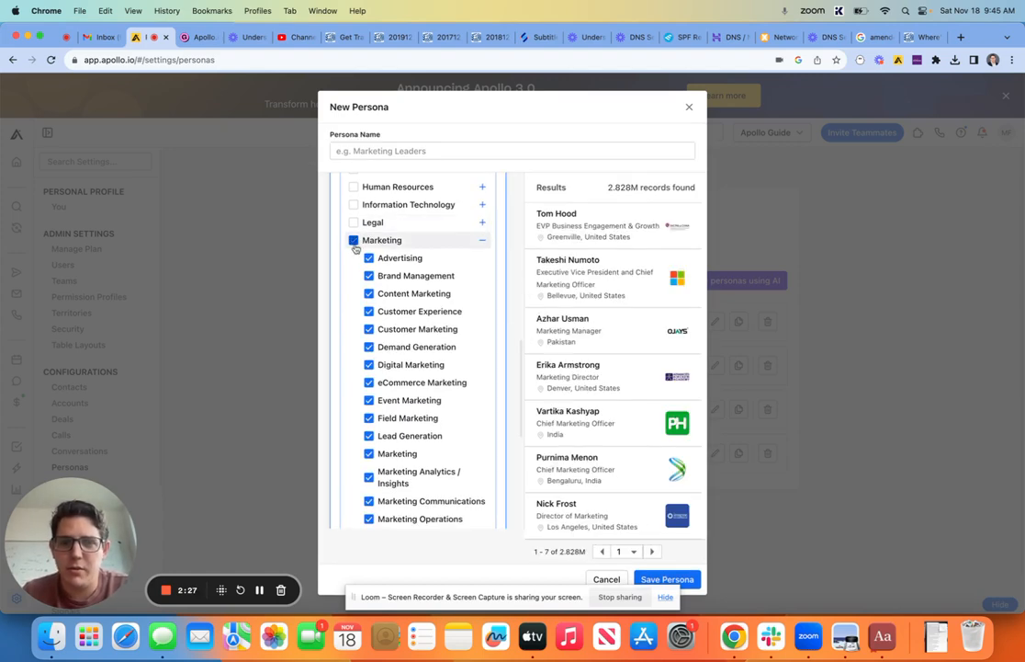
left_click(355, 244)
scroll(362, 294, "down", 3)
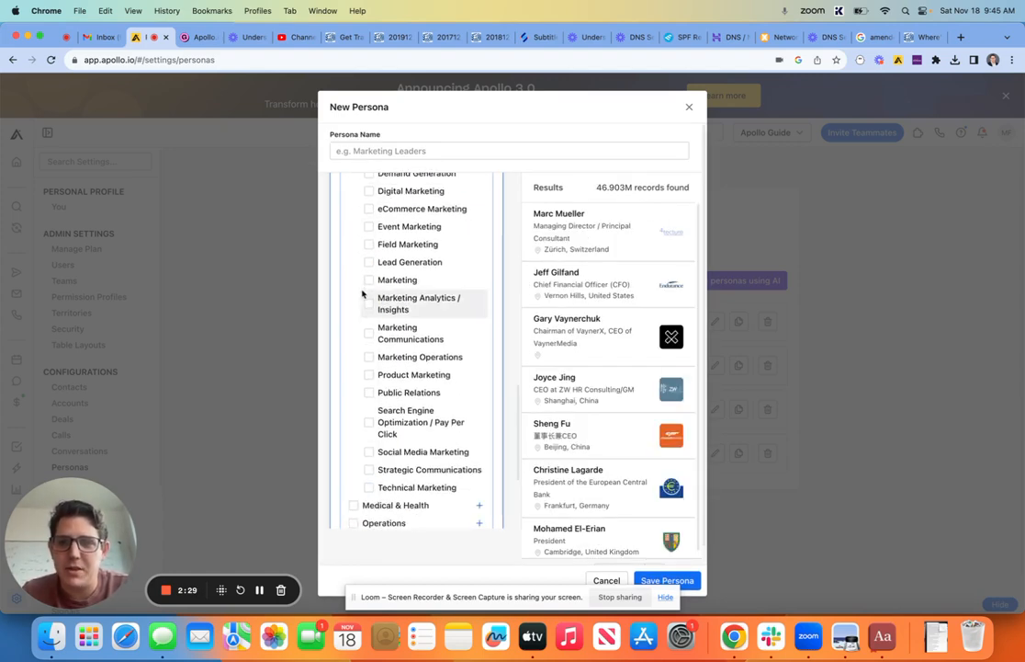
left_click(369, 209)
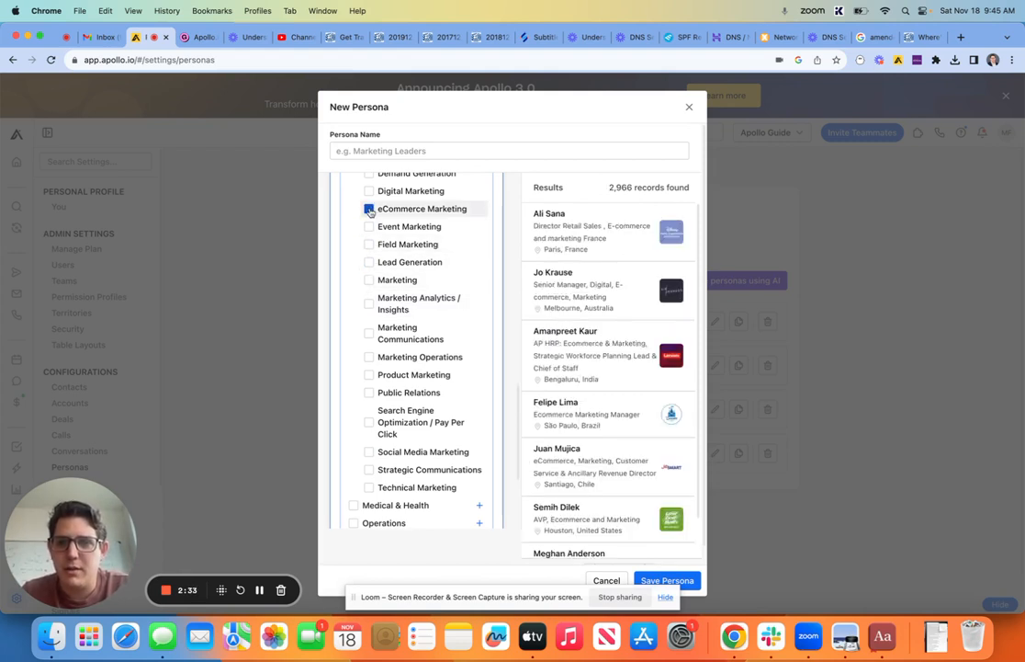
scroll(368, 207, "up", 1)
left_click(369, 202)
scroll(368, 298, "up", 2)
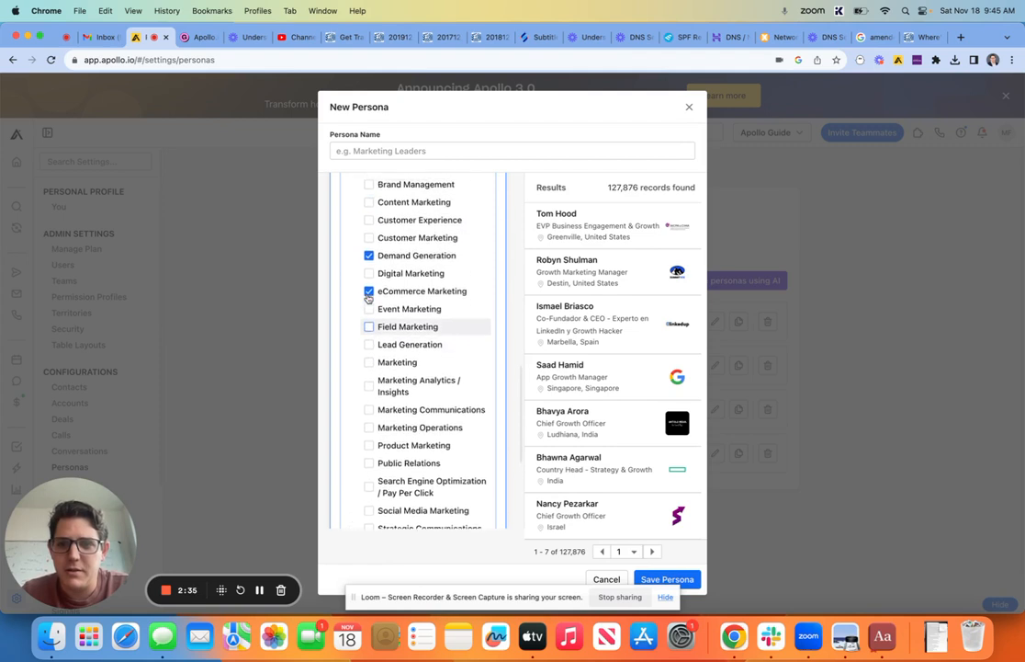
scroll(369, 298, "up", 1)
left_click(369, 259)
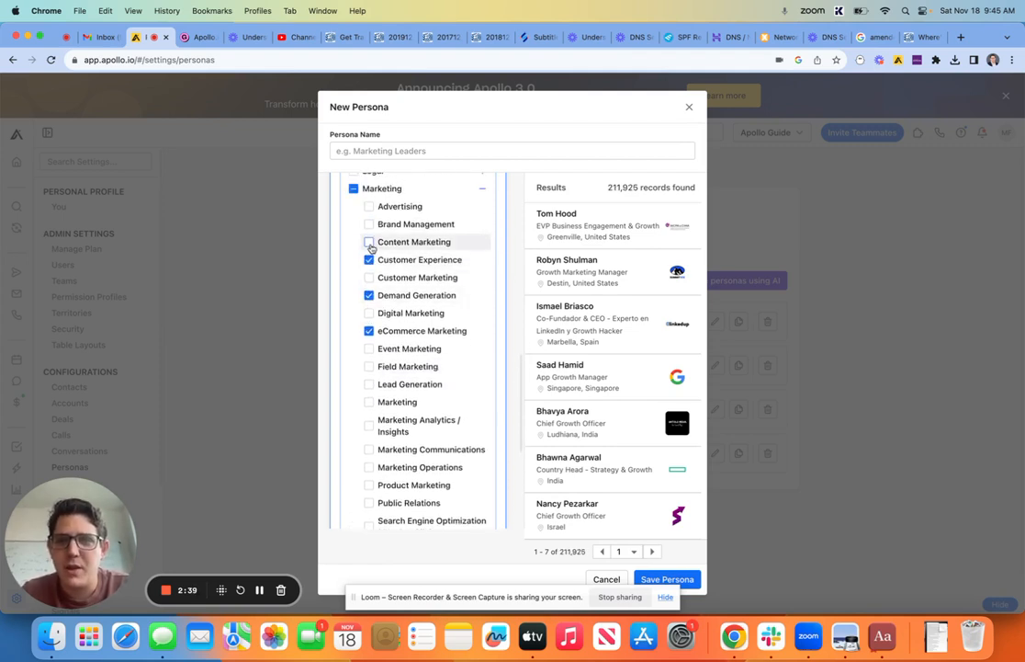
left_click(369, 242)
left_click(370, 225)
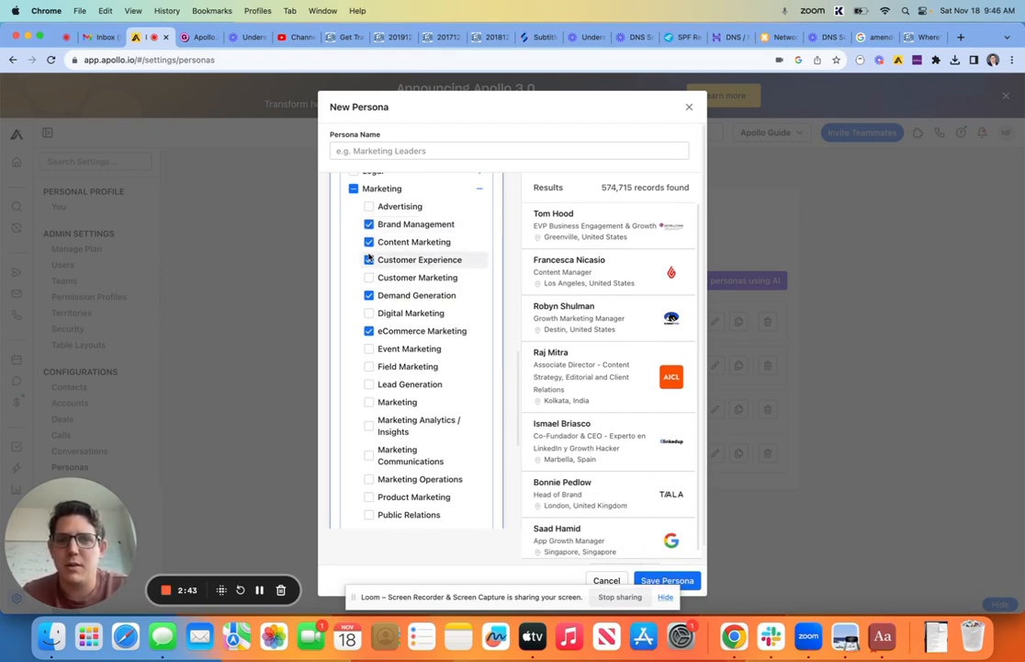
left_click(370, 314)
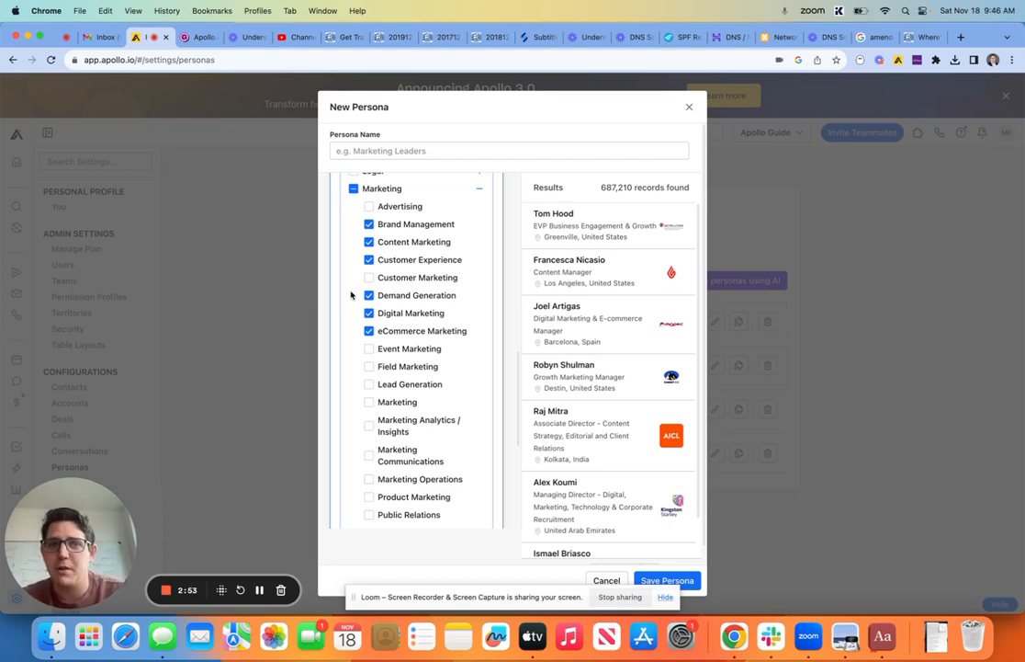
Step: Add the industries computer software and information technology & services to the persona's Industry & Keywords filter
scroll(351, 295, "up", 10)
scroll(350, 291, "down", 5)
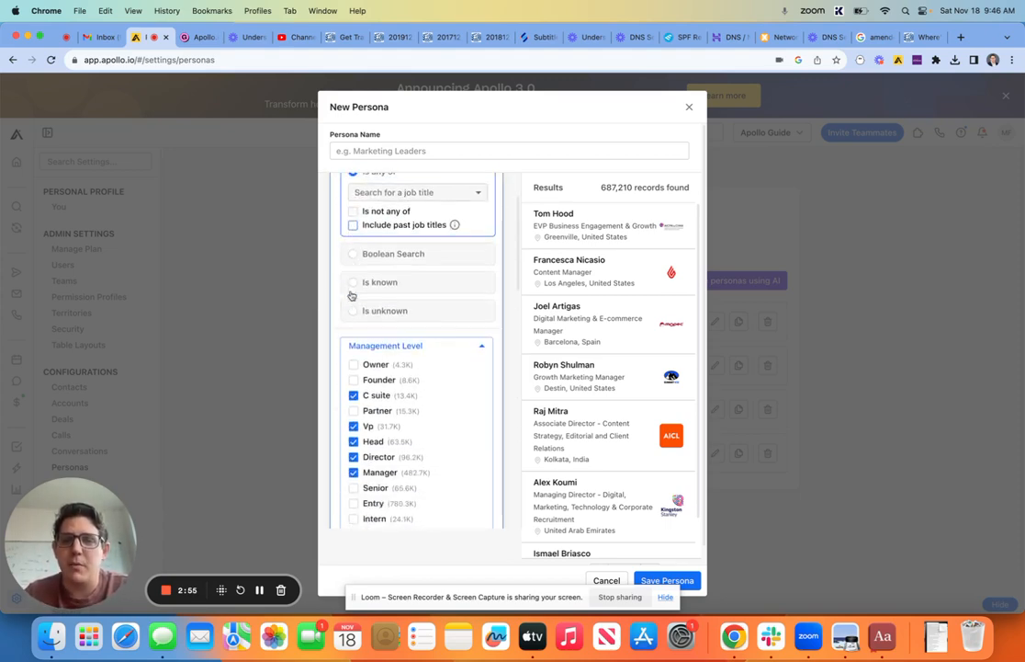
scroll(357, 323, "down", 10)
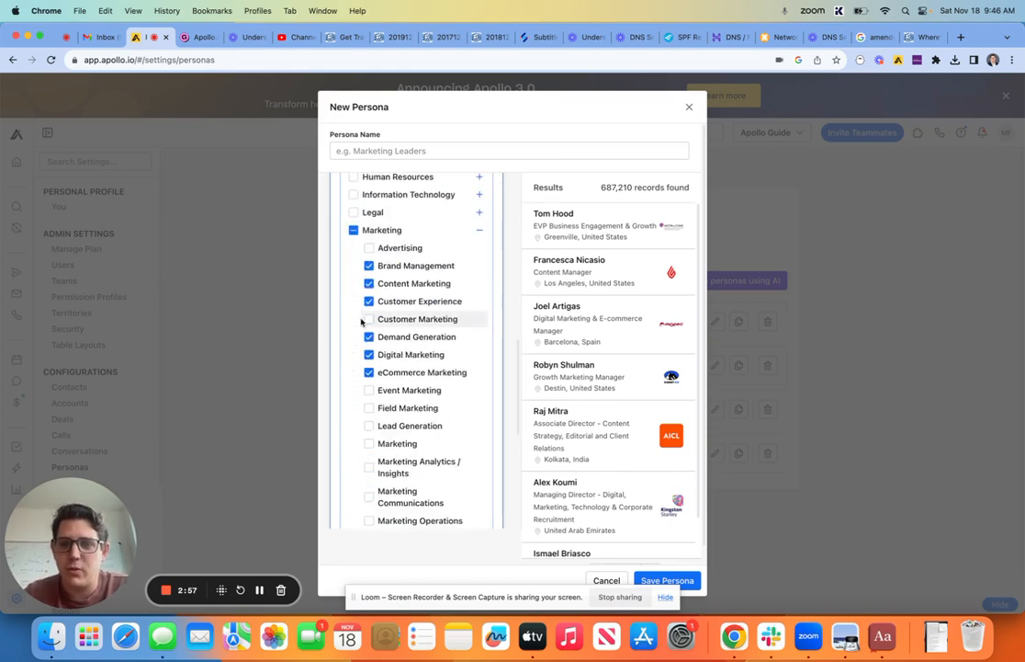
left_click(384, 429)
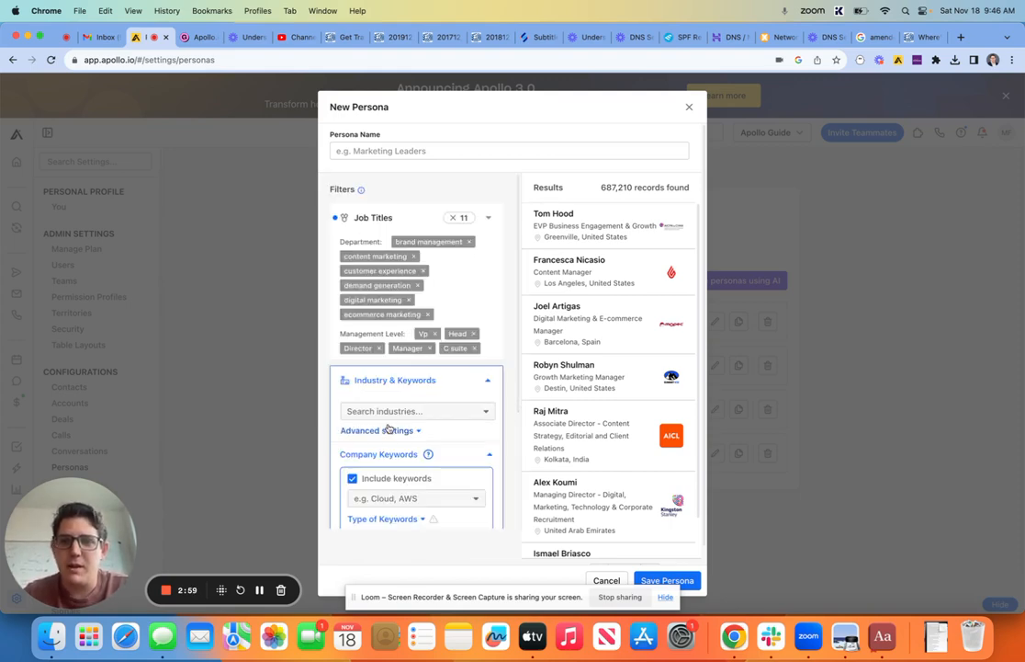
scroll(384, 395, "down", 3)
left_click(372, 284)
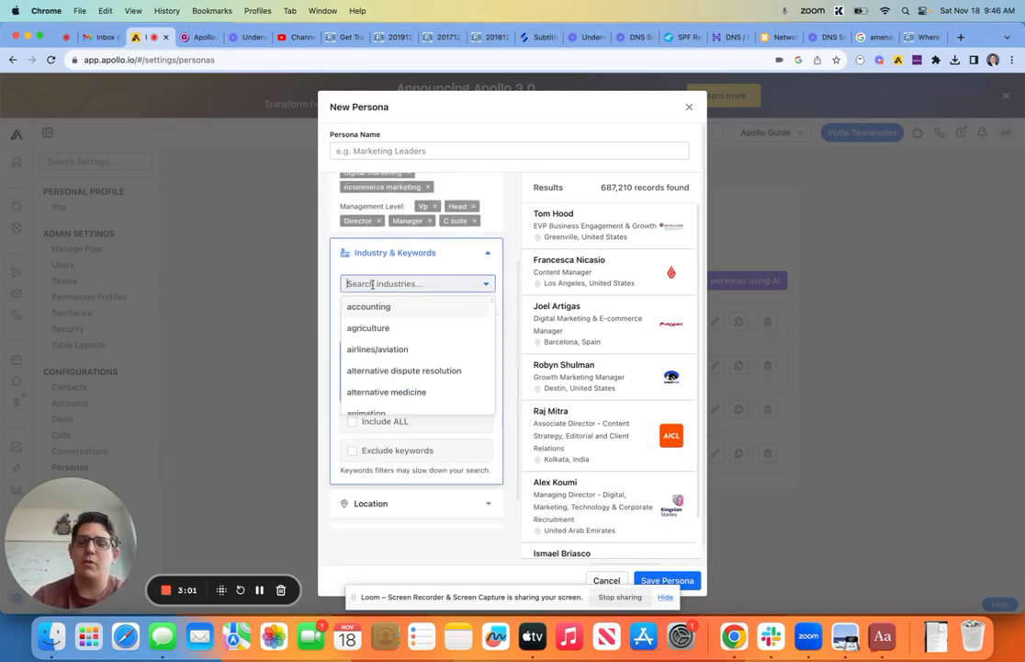
type("sof")
key("Return")
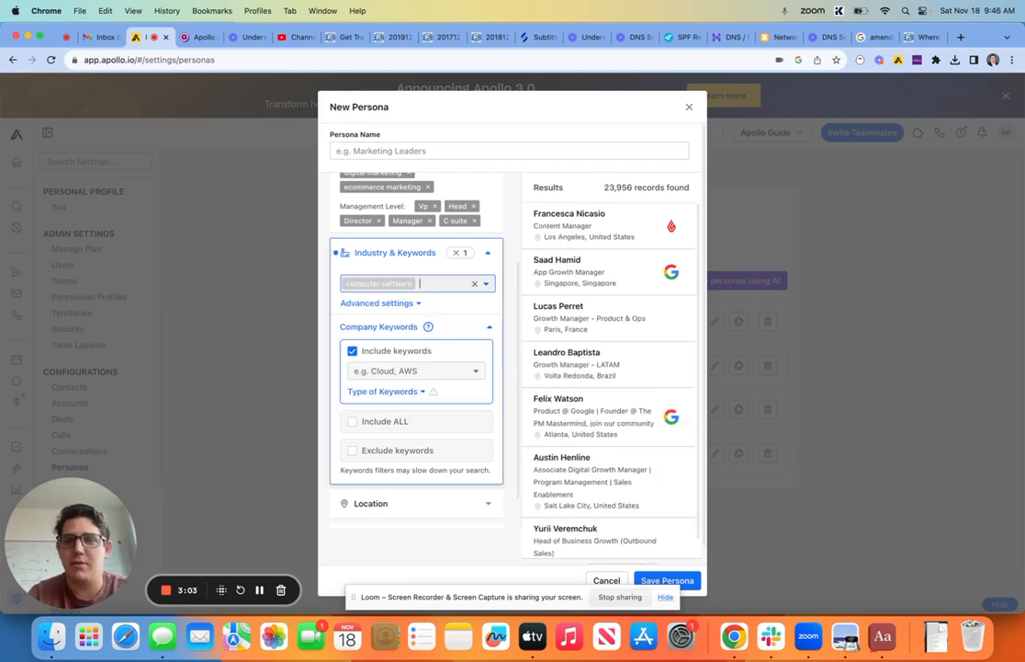
type("info")
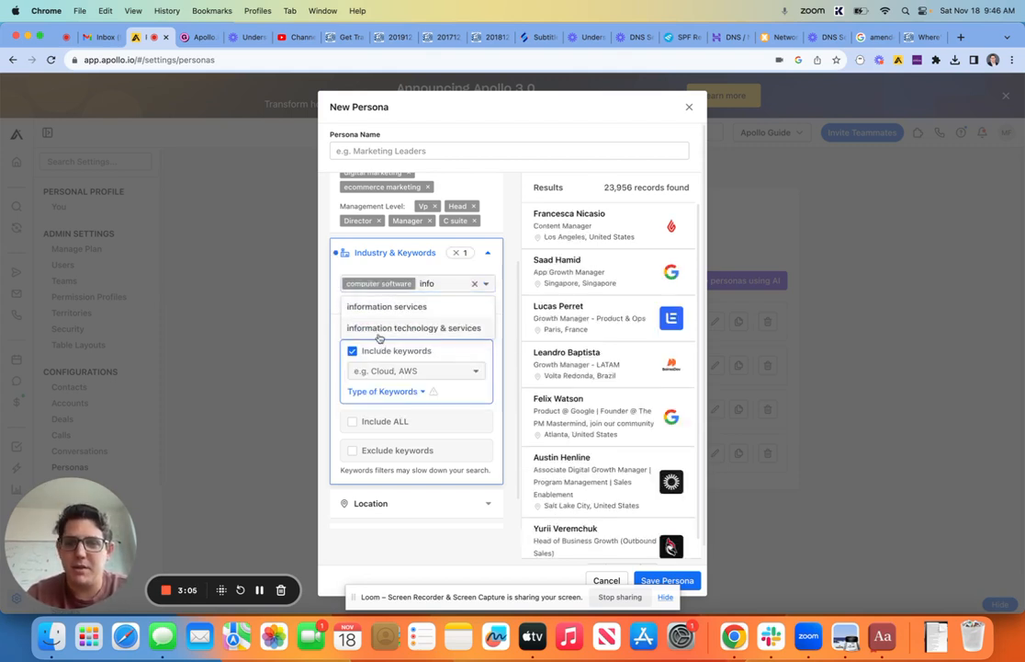
left_click(377, 331)
Step: Look through the available industries in the persona's industry filter without adding another one
left_click(365, 313)
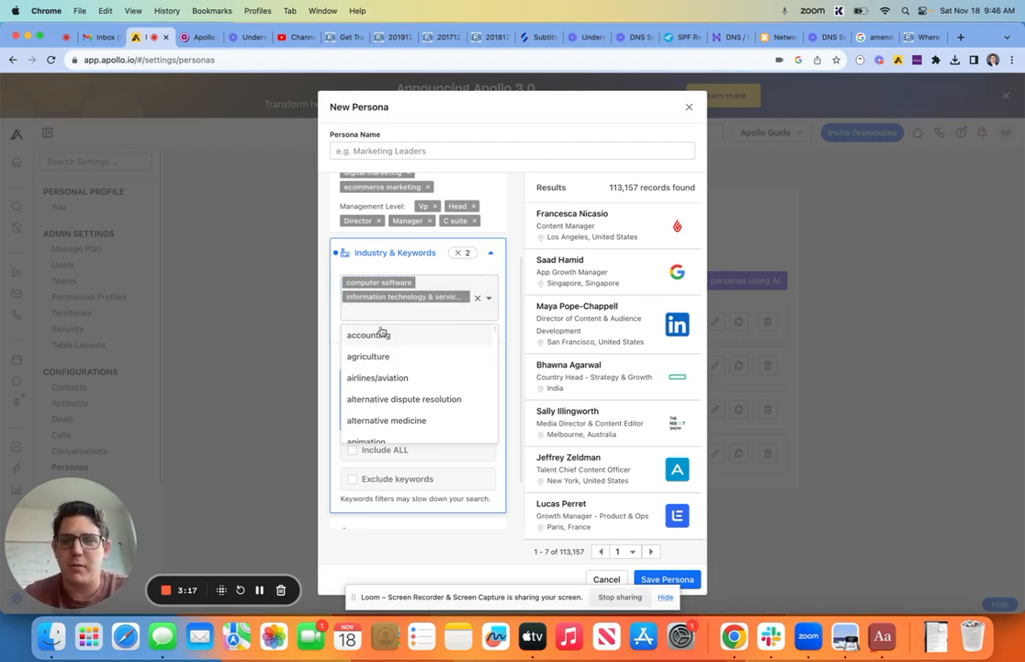
scroll(380, 338, "down", 5)
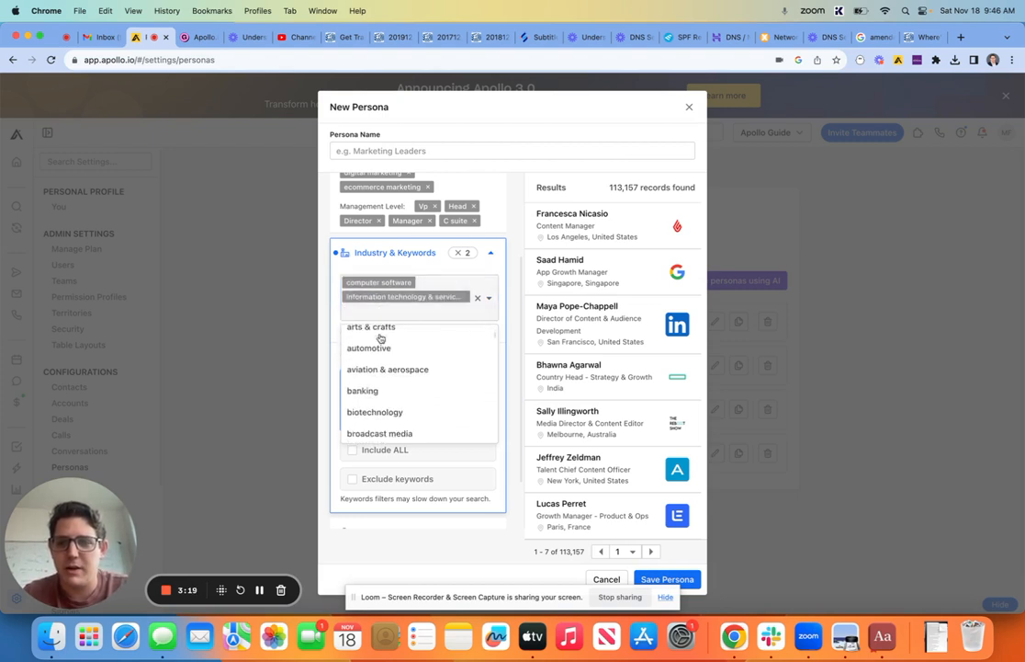
scroll(363, 374, "down", 5)
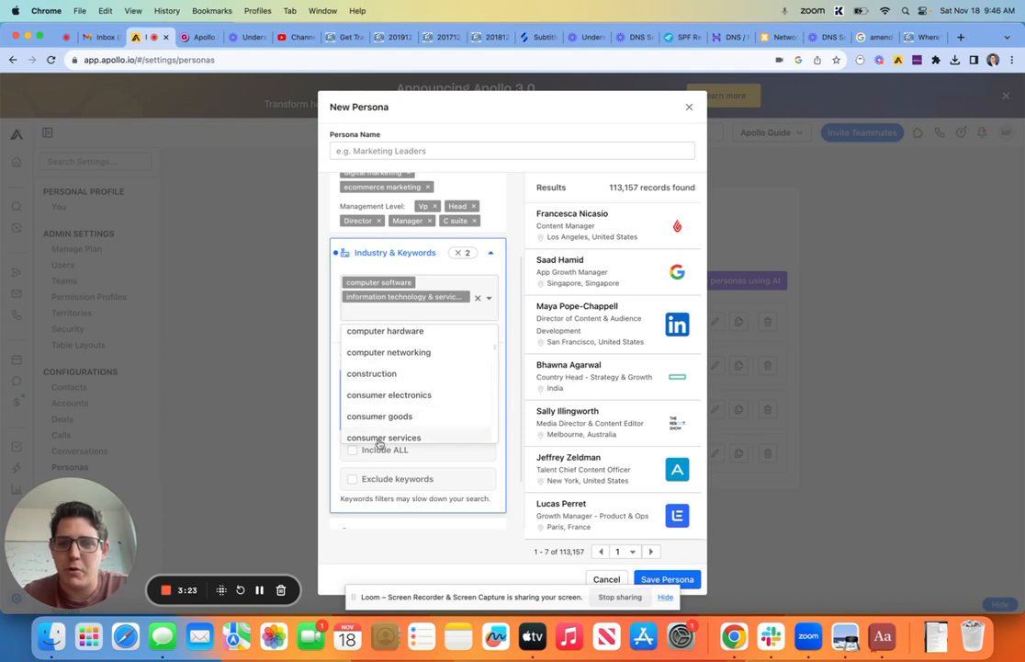
scroll(350, 354, "up", 10)
scroll(350, 350, "down", 4)
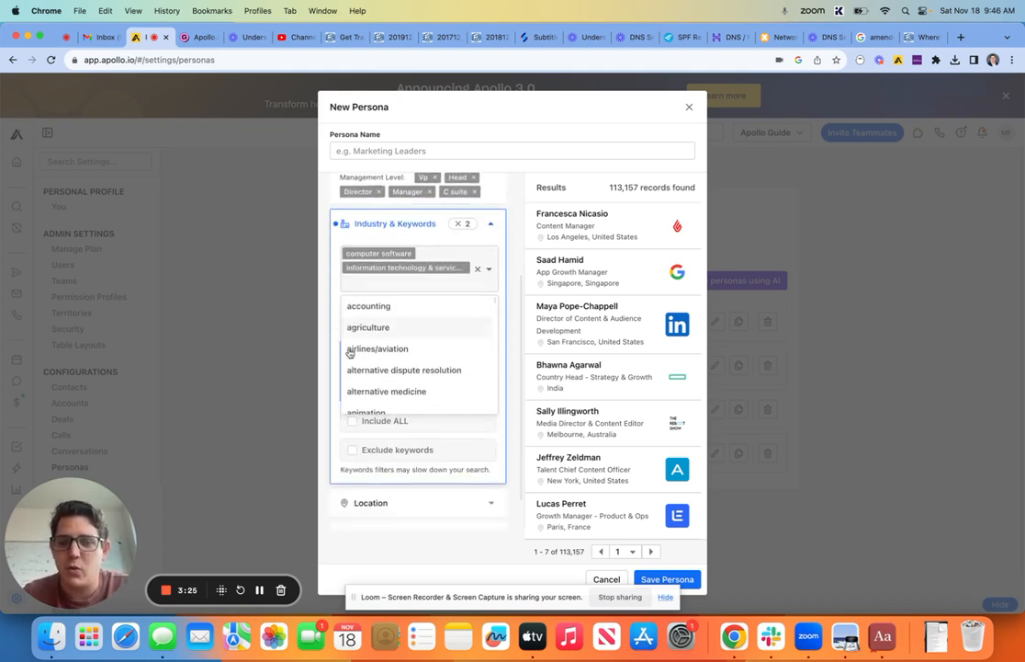
scroll(364, 368, "up", 2)
scroll(364, 368, "down", 7)
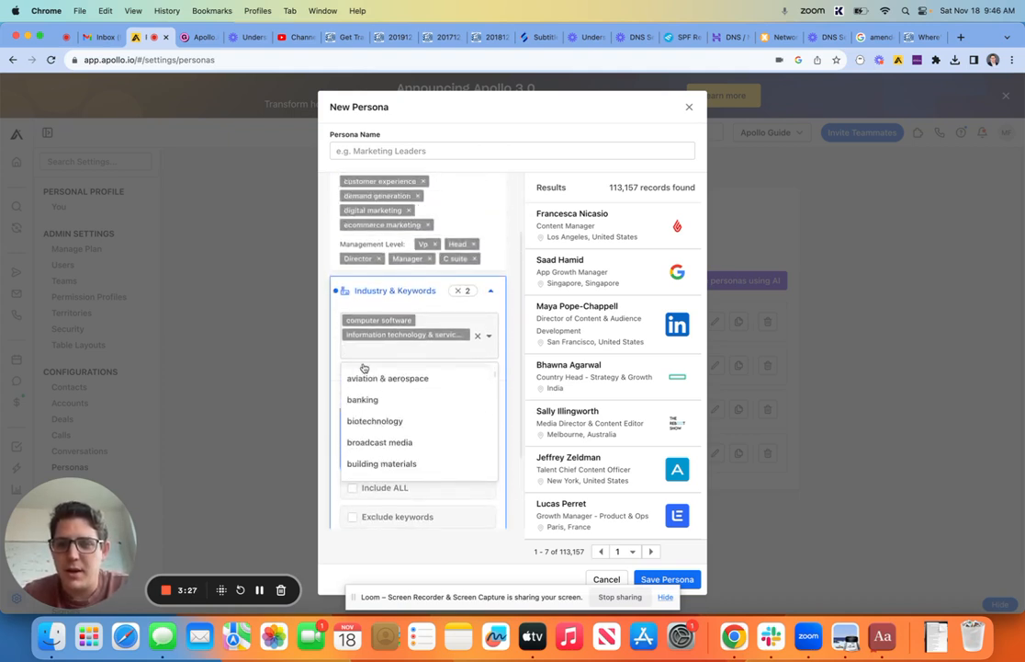
scroll(364, 367, "down", 7)
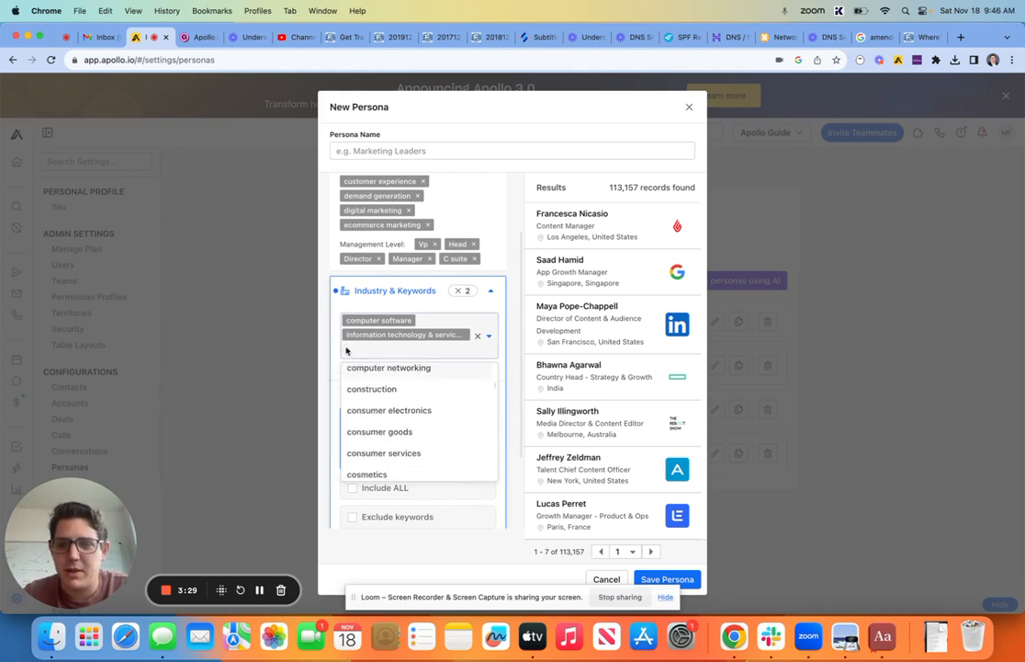
left_click(331, 340)
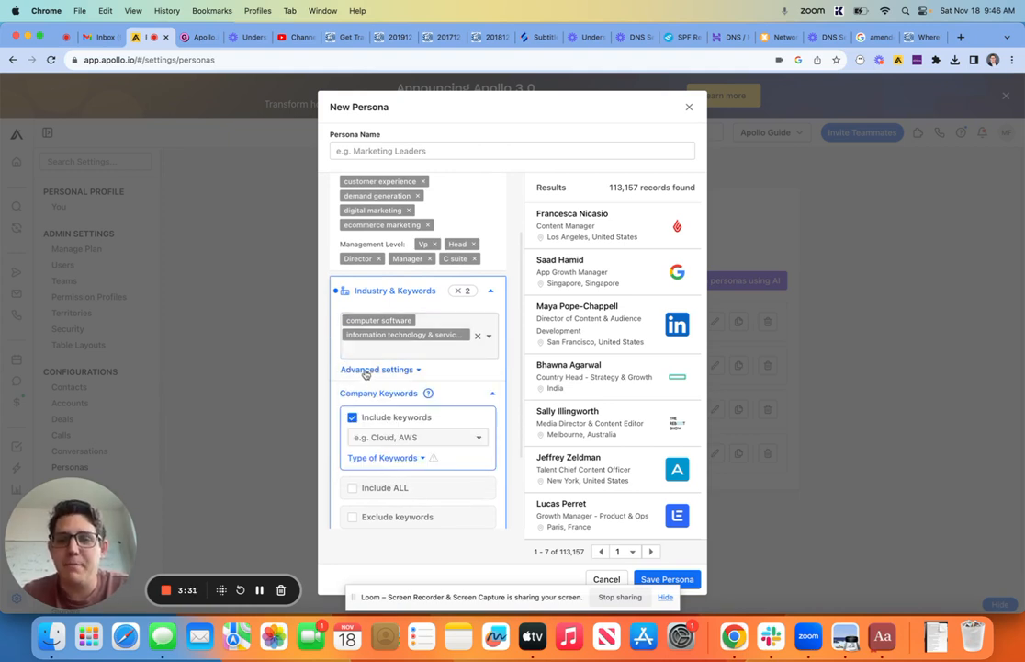
Step: Add fintech and financial technology as included company keywords for the persona
left_click(381, 436)
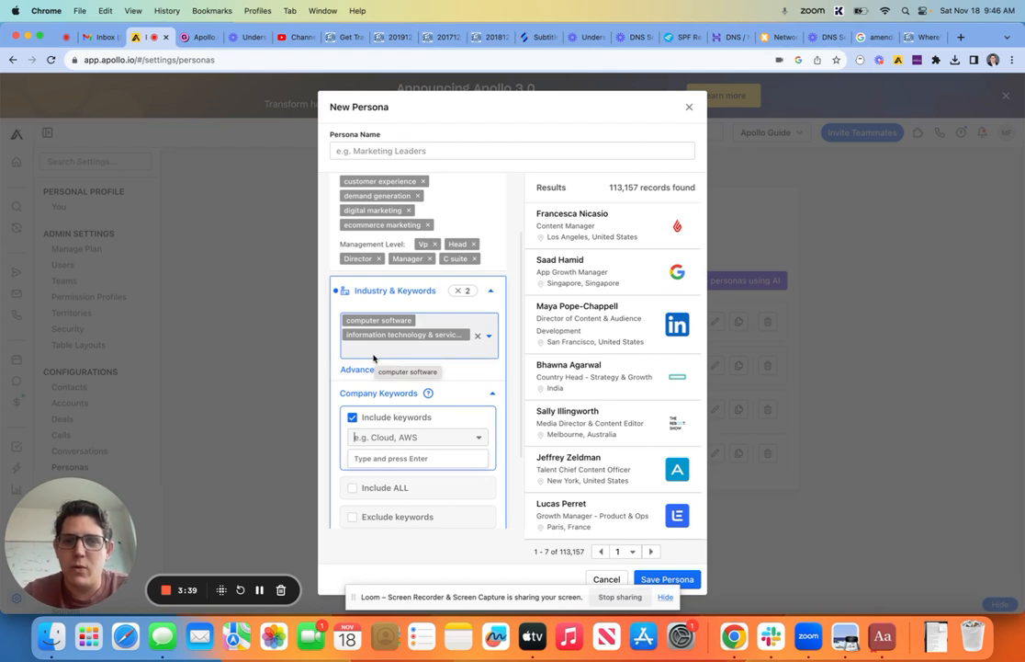
scroll(368, 339, "up", 1)
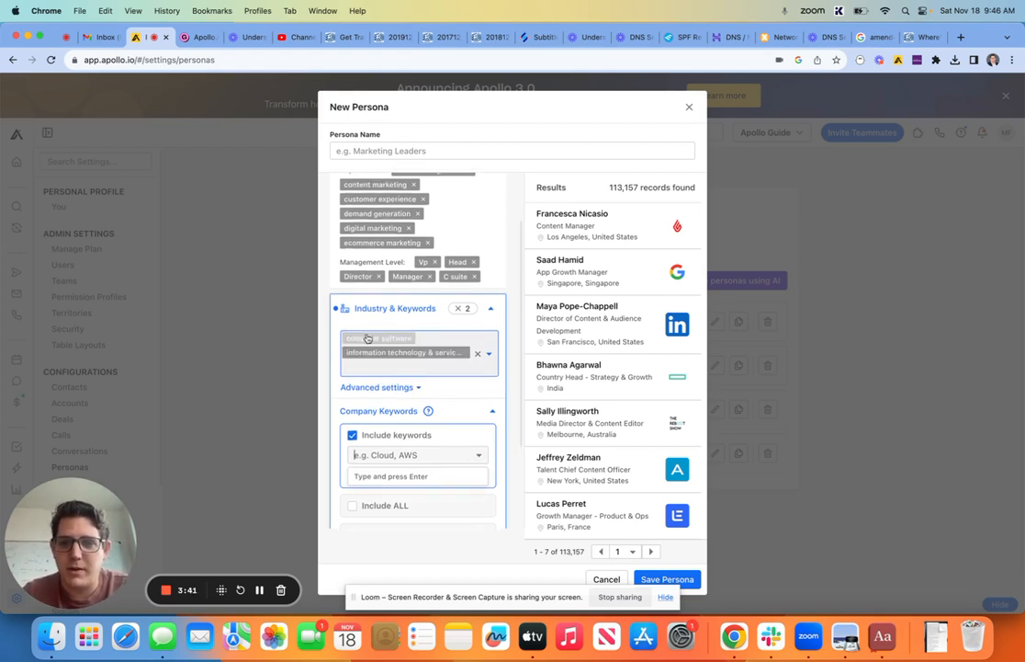
scroll(367, 338, "down", 1)
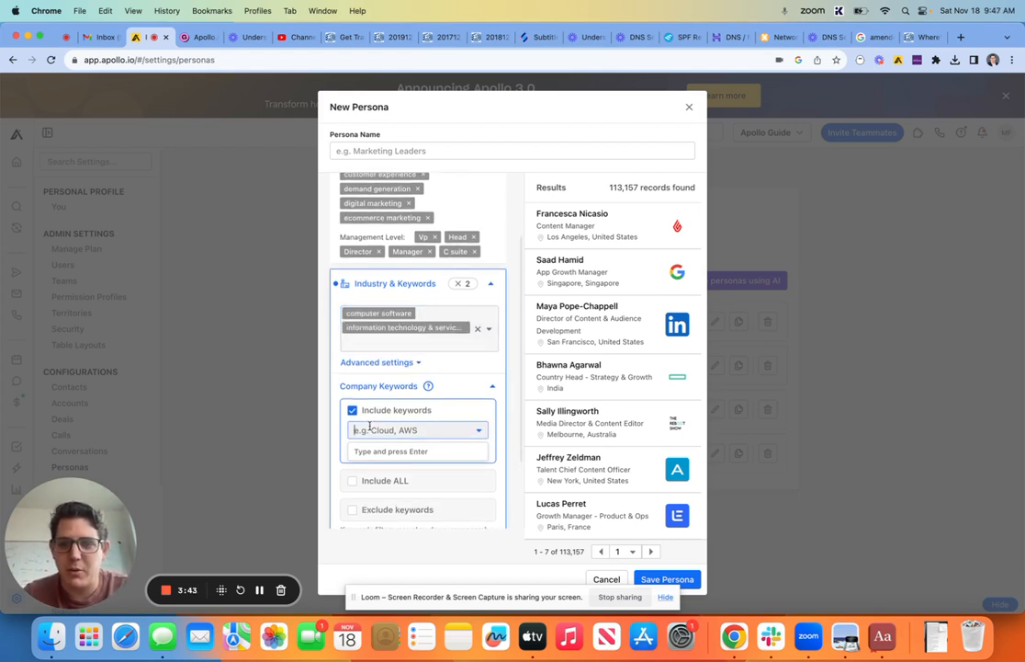
type("fin")
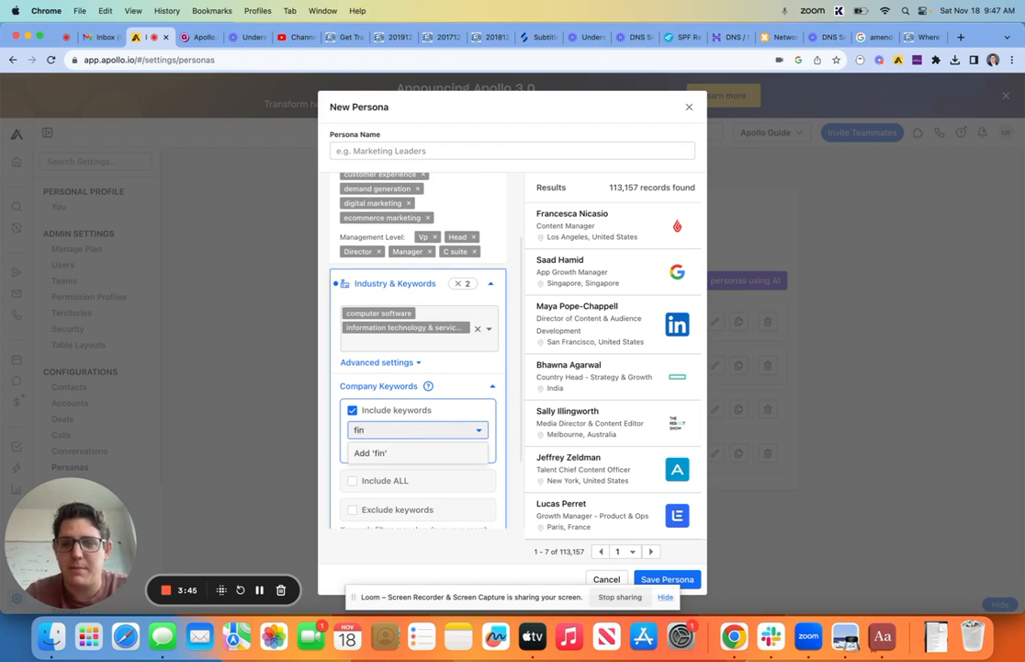
type("tech")
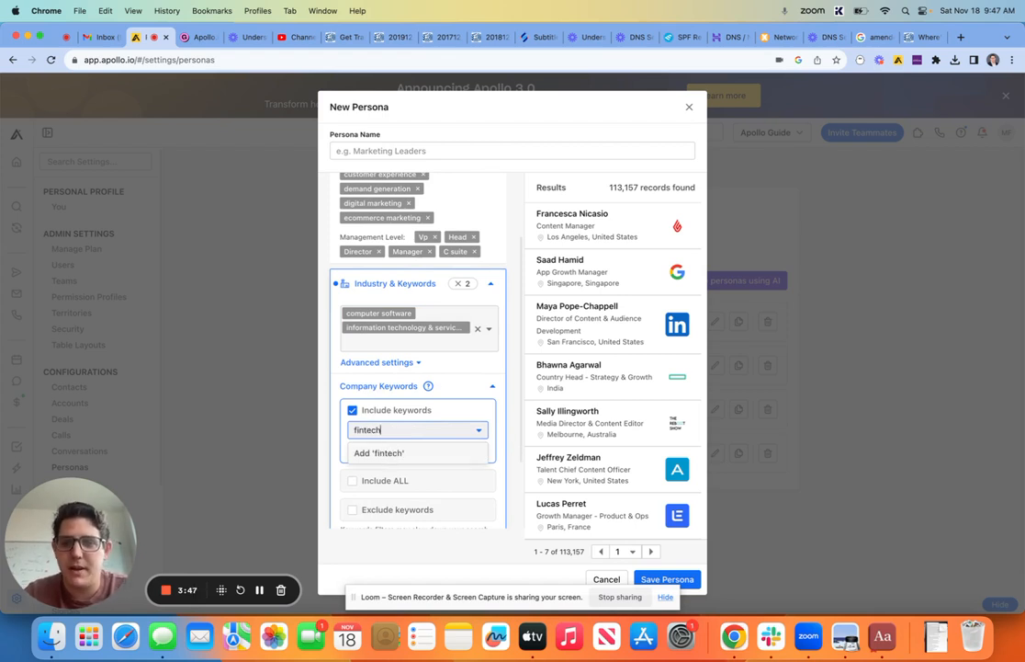
key("Return")
type("financia")
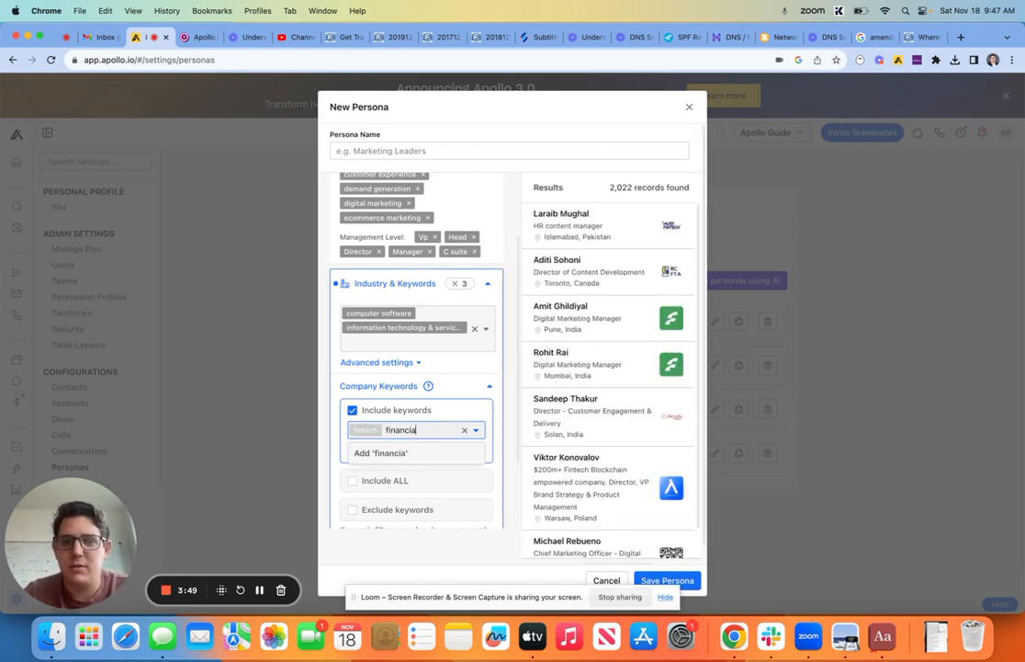
type("l technology")
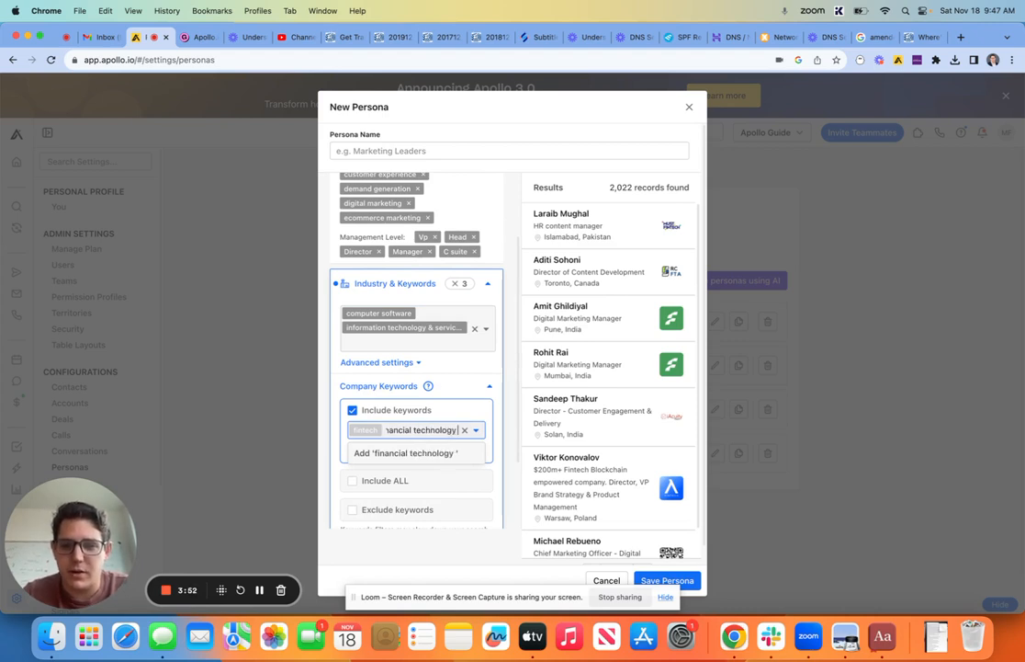
key("Return")
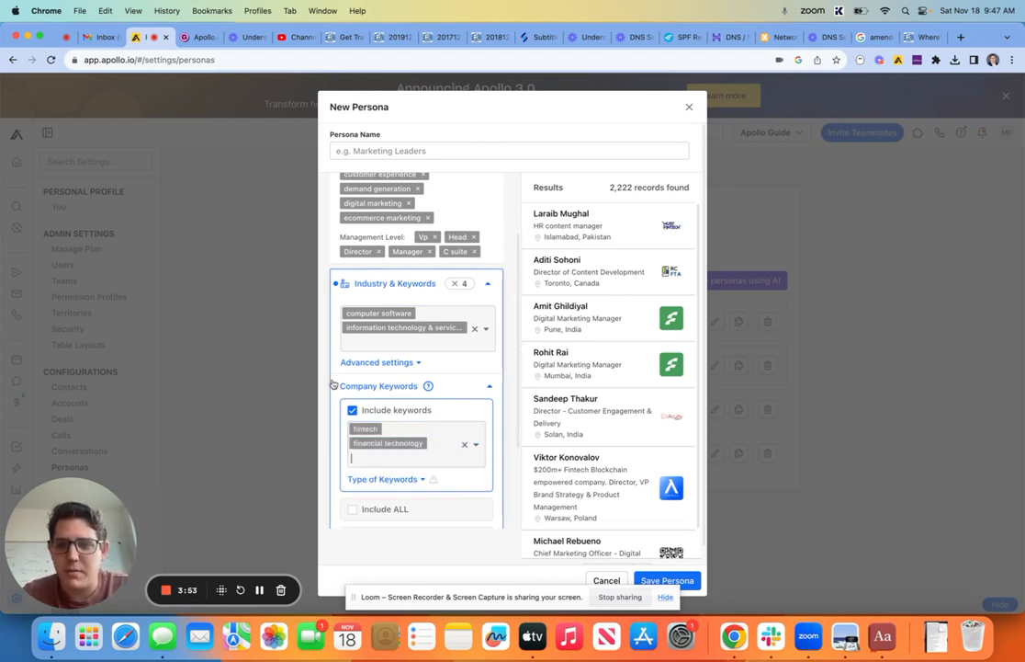
Step: Open the persona's Location filter and expand the contact options for excluding locations
scroll(334, 382, "down", 3)
left_click(370, 463)
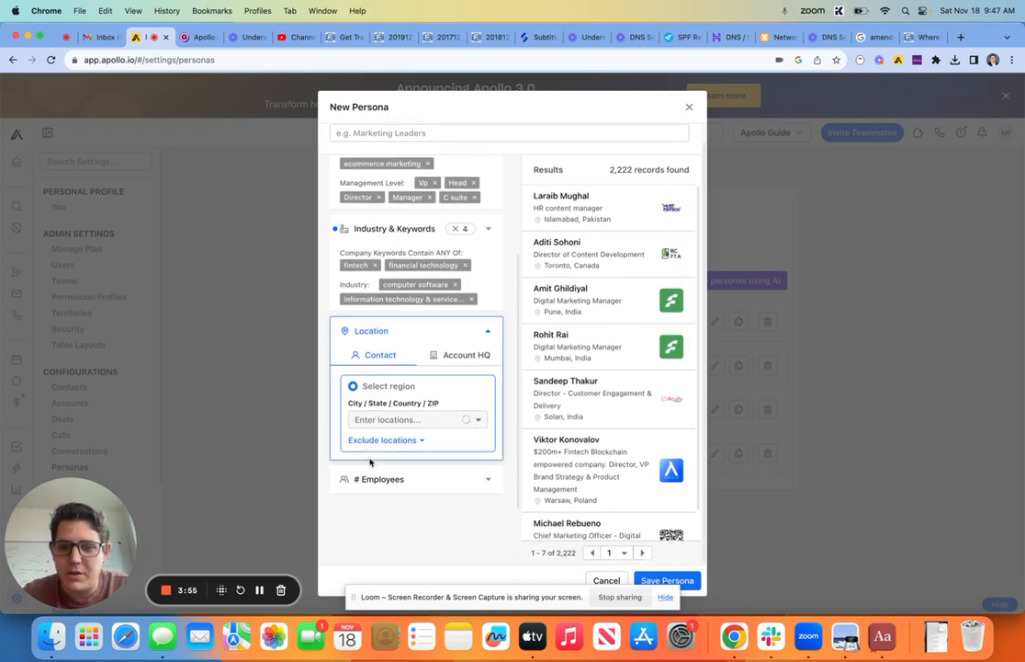
left_click(396, 357)
left_click(385, 442)
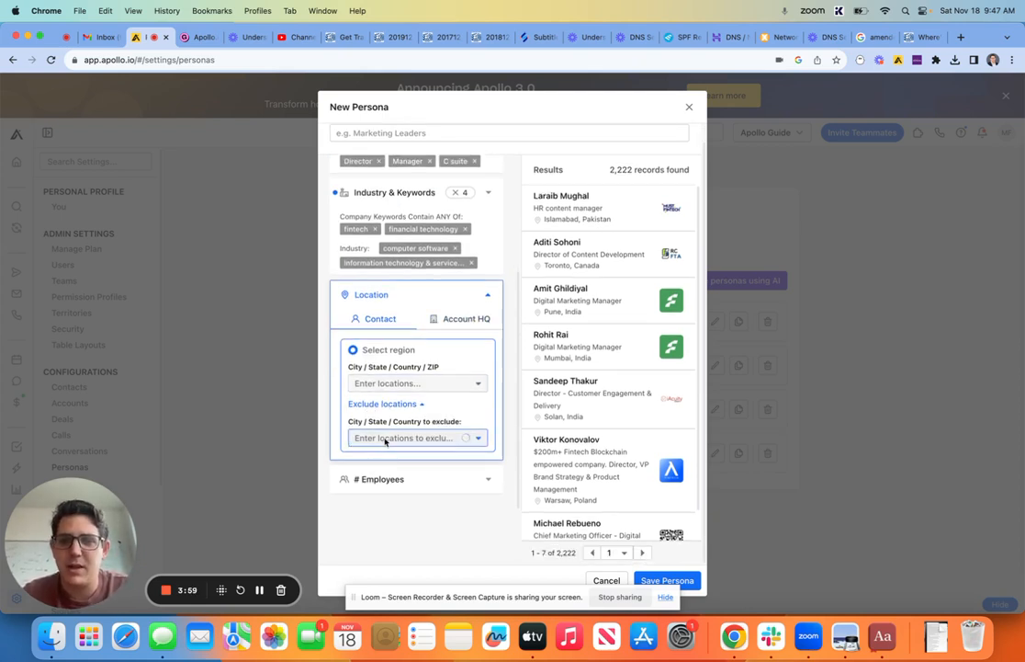
Step: Limit the persona's company size to the employee ranges 101-200, 201-500, 501-1000, 2001-5000, 5001-10000 and 10001+
left_click(378, 476)
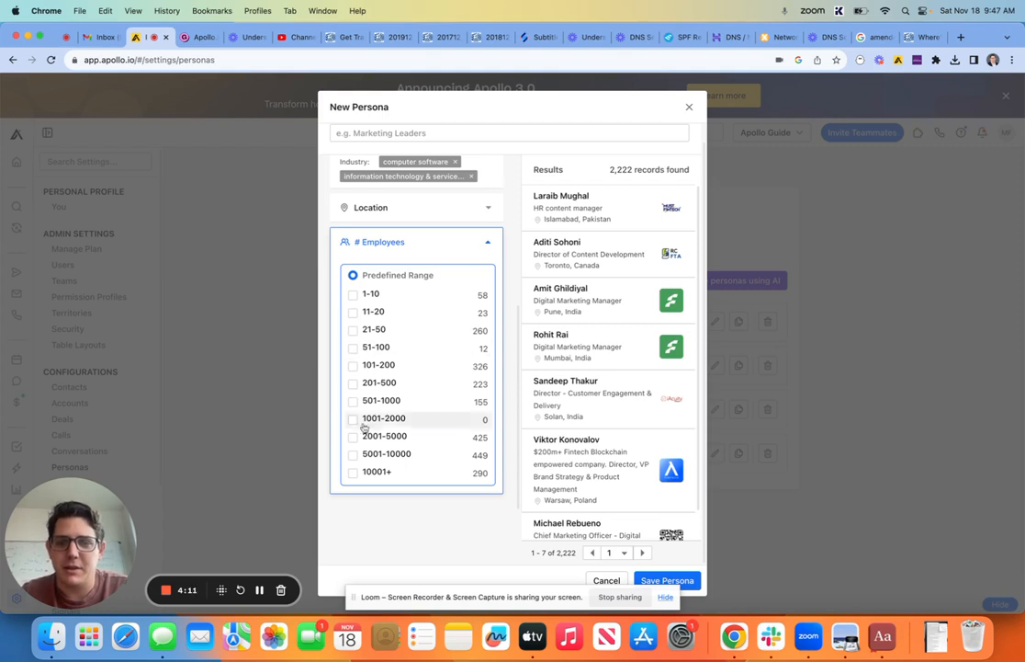
left_click(353, 472)
left_click(352, 454)
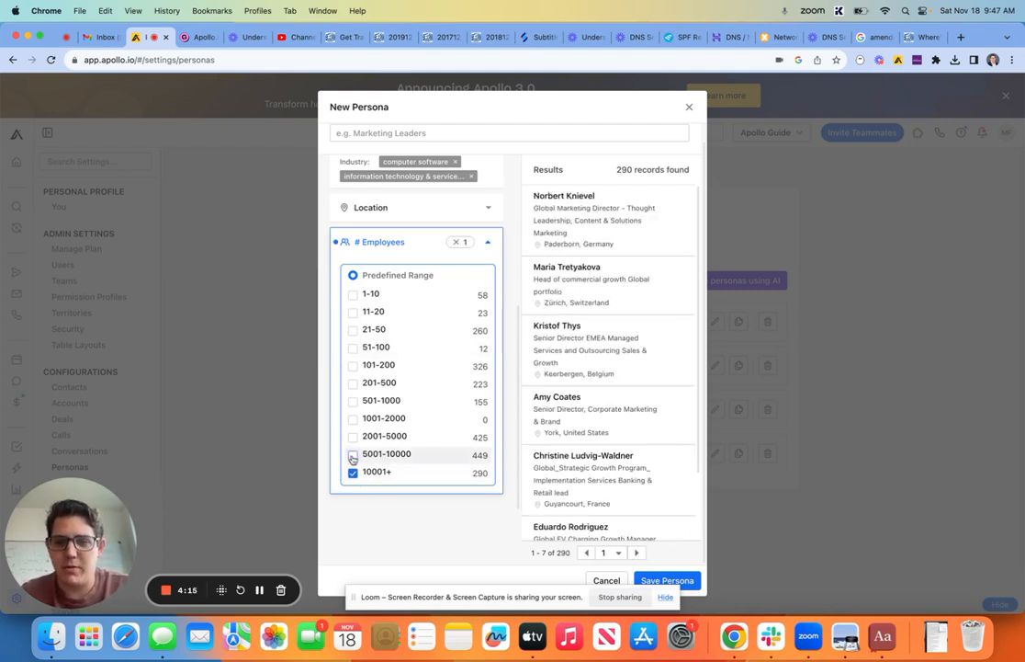
left_click(352, 436)
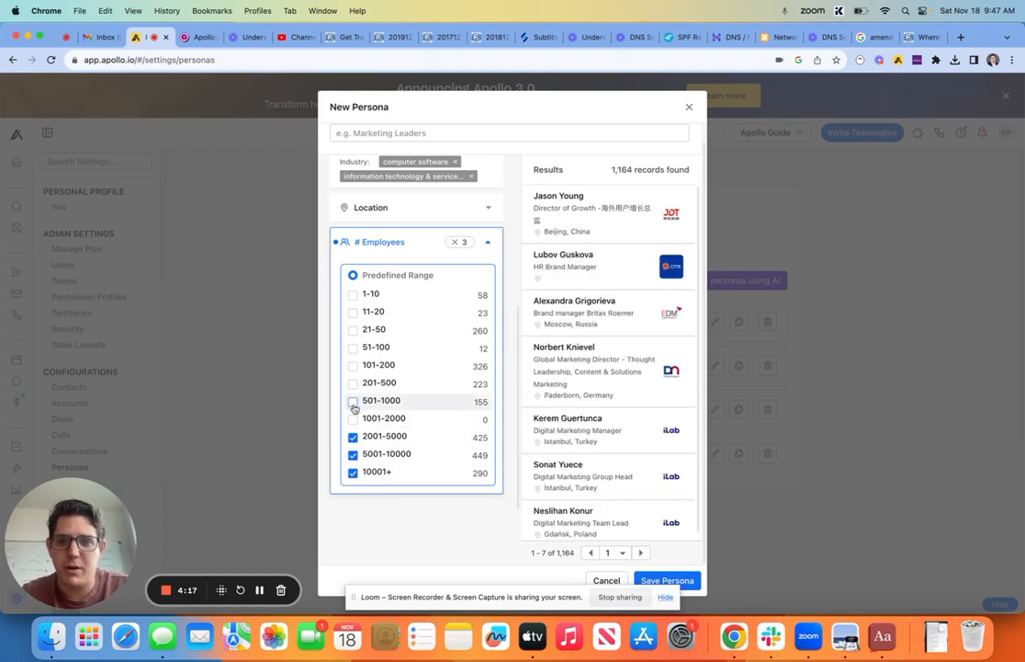
left_click(353, 401)
left_click(353, 385)
left_click(353, 401)
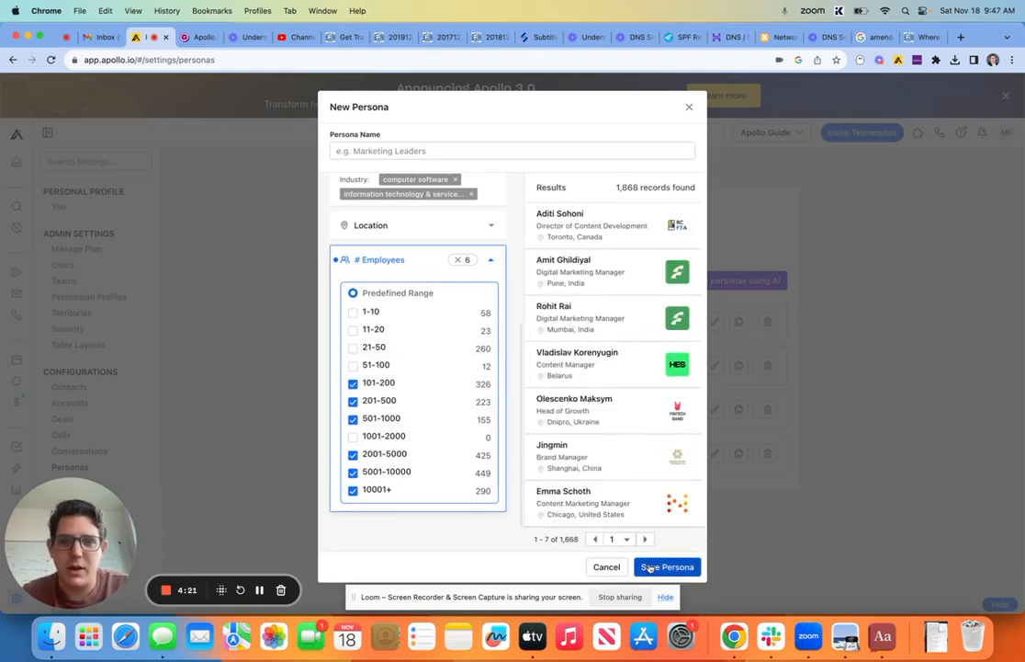
Step: Give the persona a name beginning with "Marketing Leaders, 100-10k+,", separating the parts with commas
left_click(672, 567)
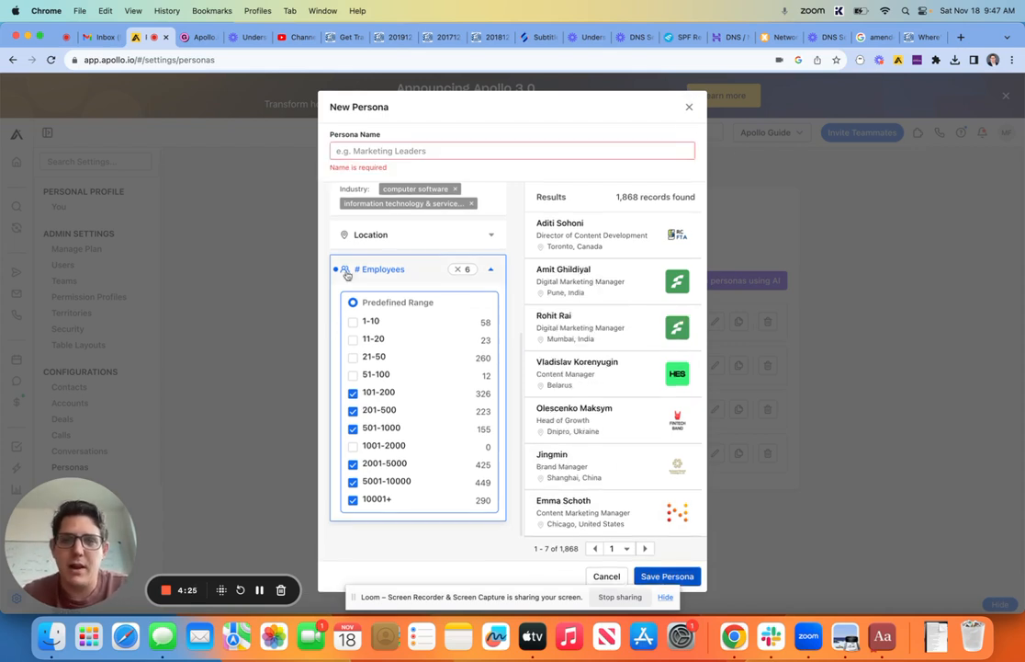
left_click(378, 150)
type("Marketing Leaders - 100-10k+")
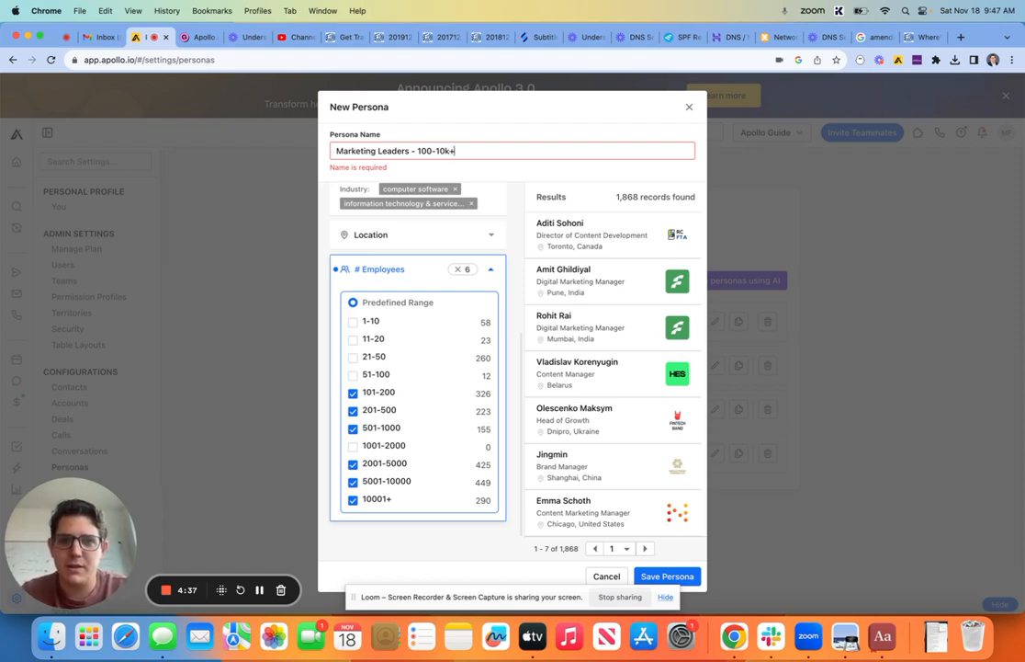
left_click(414, 151)
key("BackSpace")
key("BackSpace")
key("BackSpace")
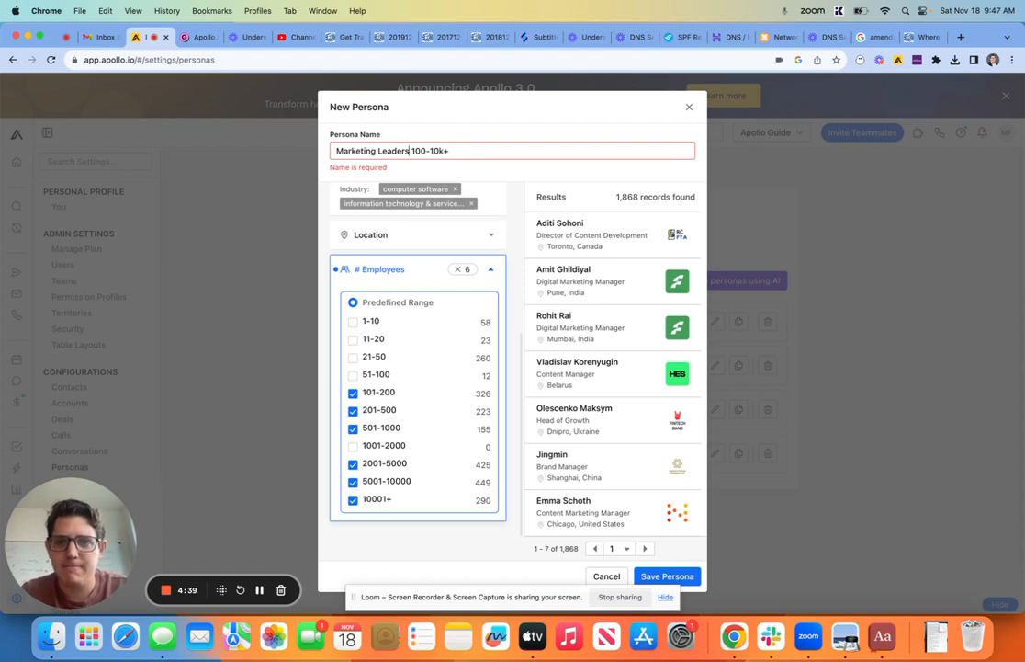
type(",")
left_click(468, 153)
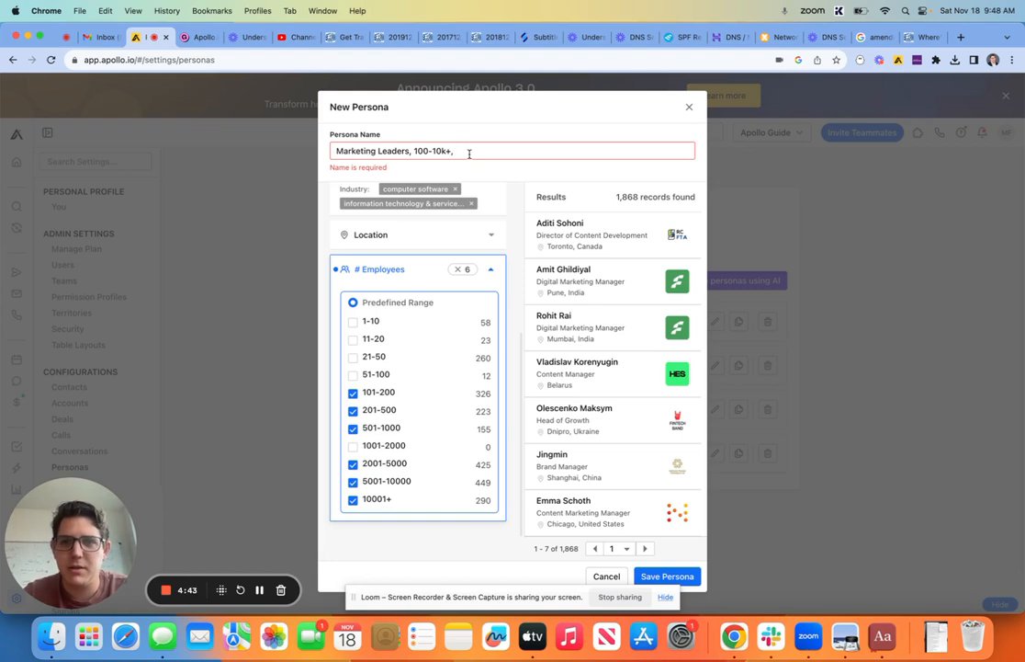
Step: Extend the persona name with "Man-CSuite, Marketing depts", save the persona and finish its creation
scroll(465, 216, "up", 5)
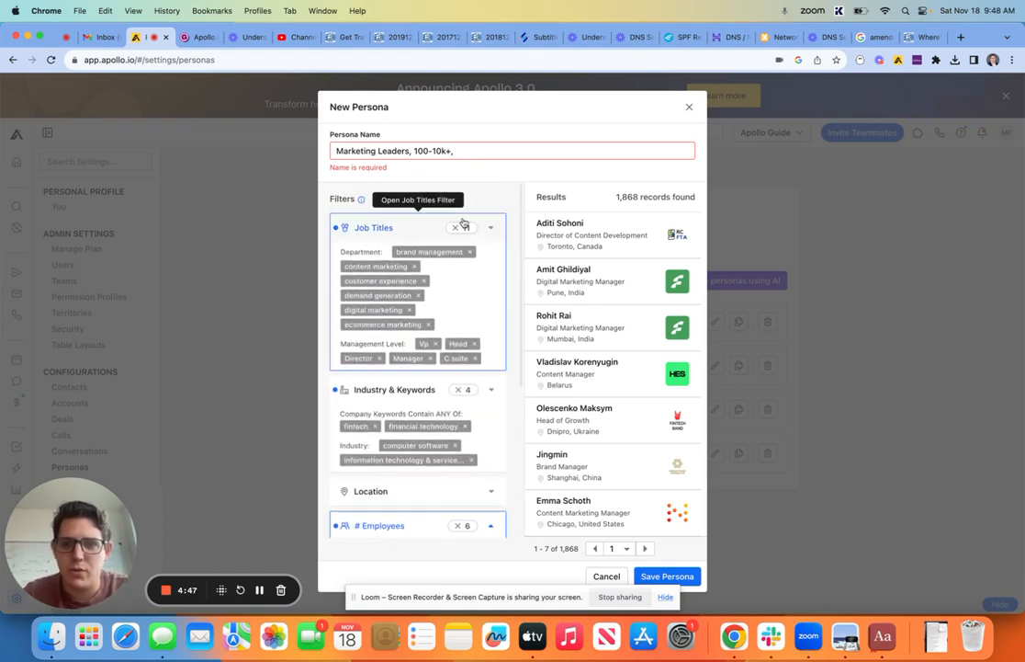
type("Man-CSuite,")
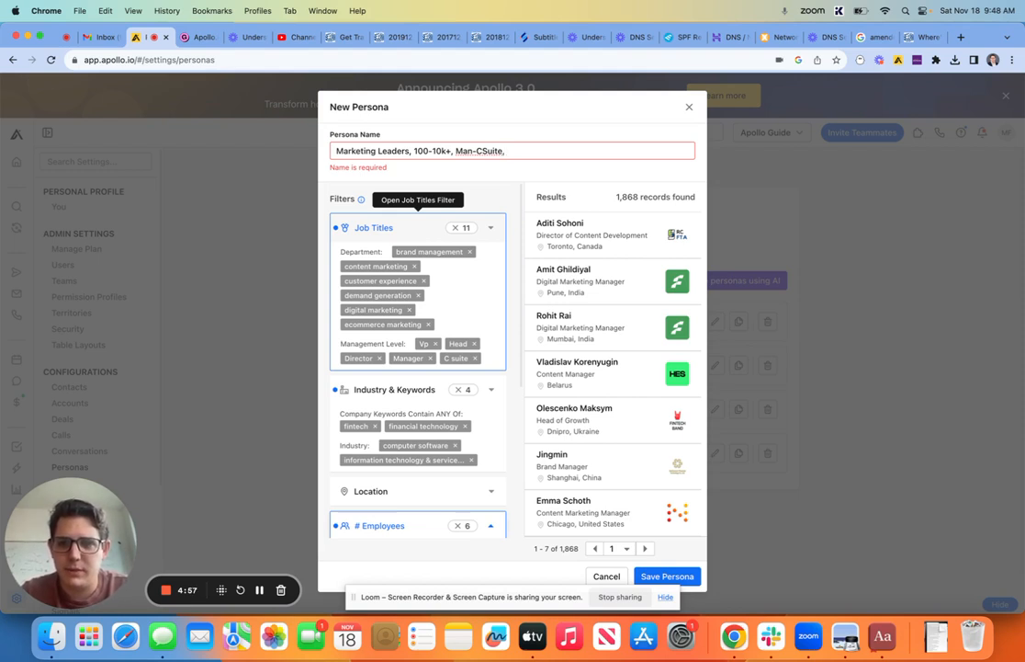
type("arketing depts")
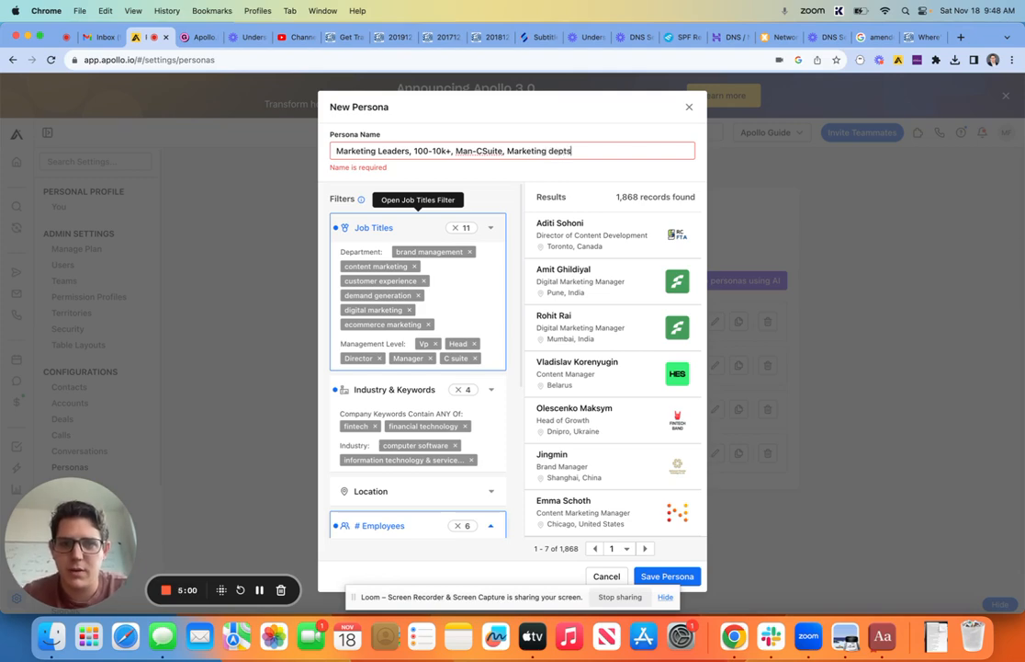
left_click(654, 575)
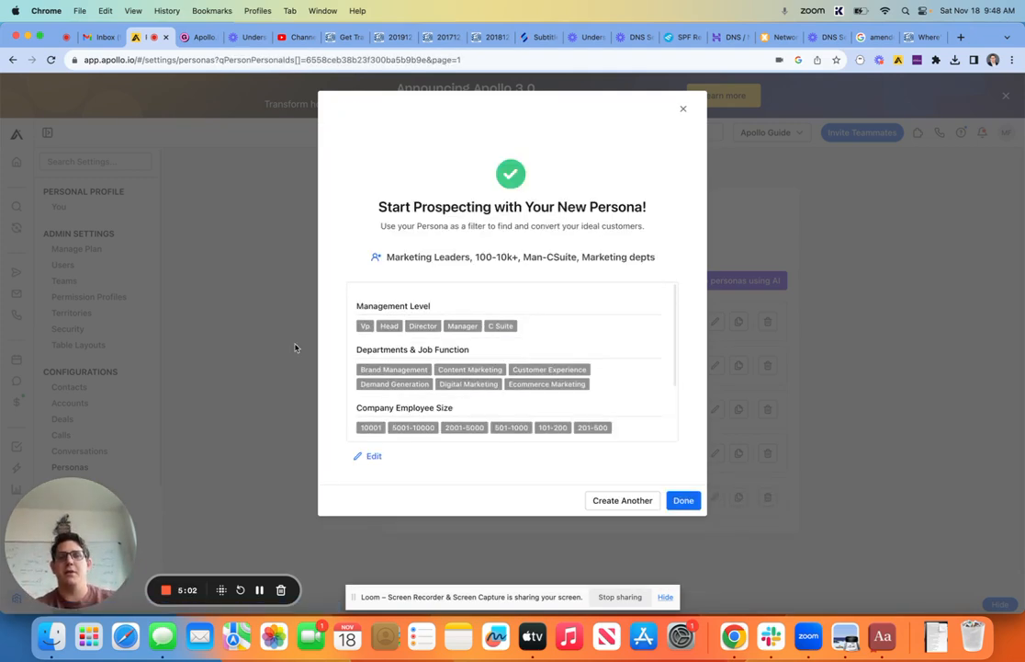
left_click(684, 500)
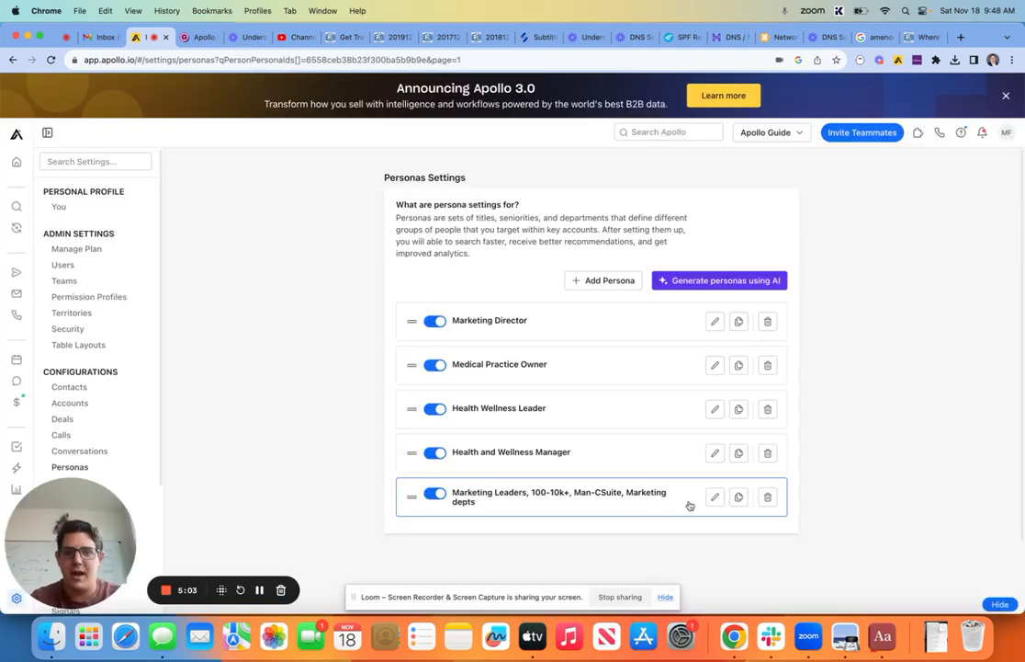
Step: Filter the people search by the persona "Marketing Leaders, 100-10k+, Man-CSuite, Marketing depts"
left_click(18, 208)
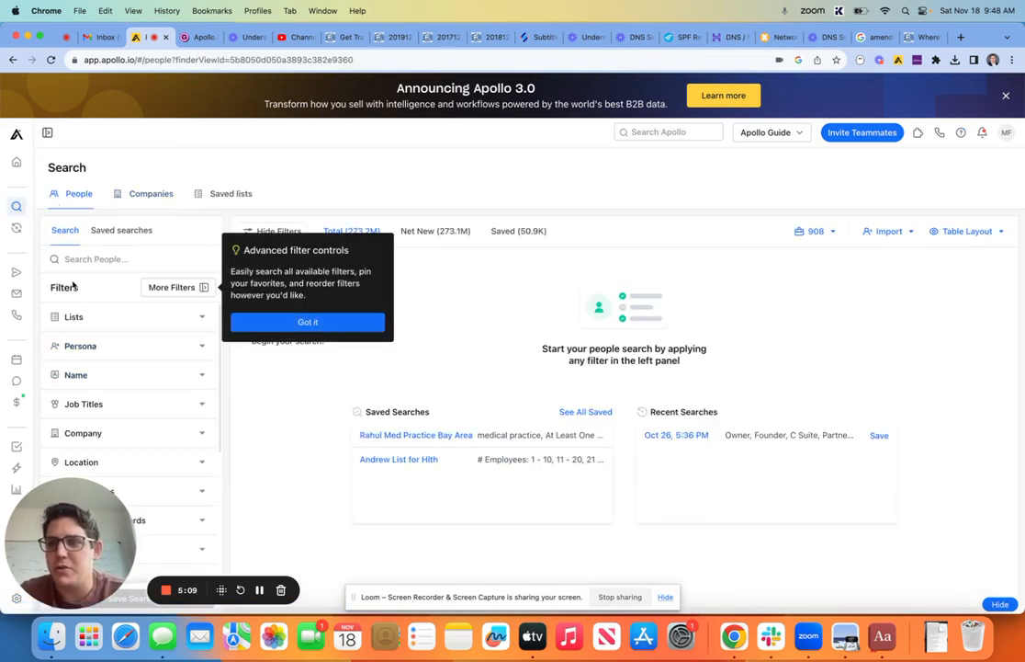
scroll(110, 435, "down", 5)
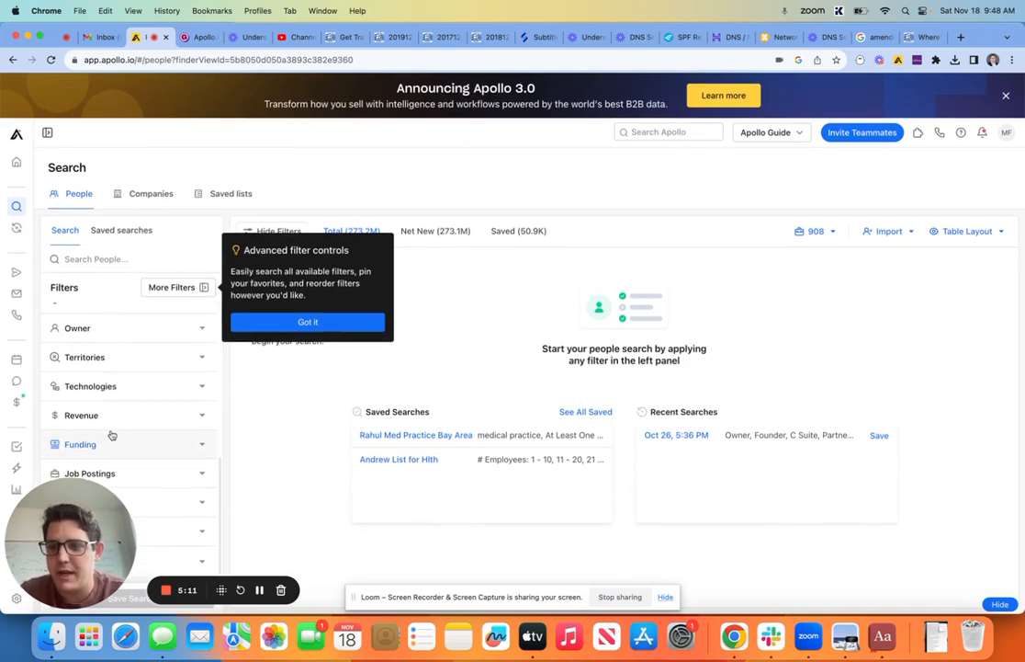
scroll(110, 432, "up", 5)
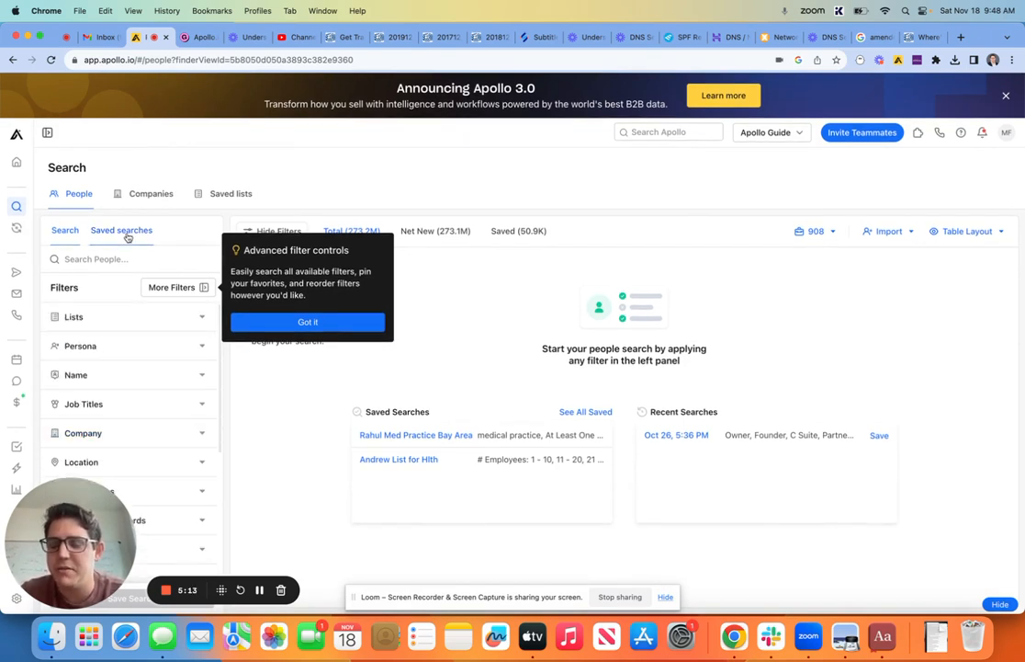
left_click(82, 349)
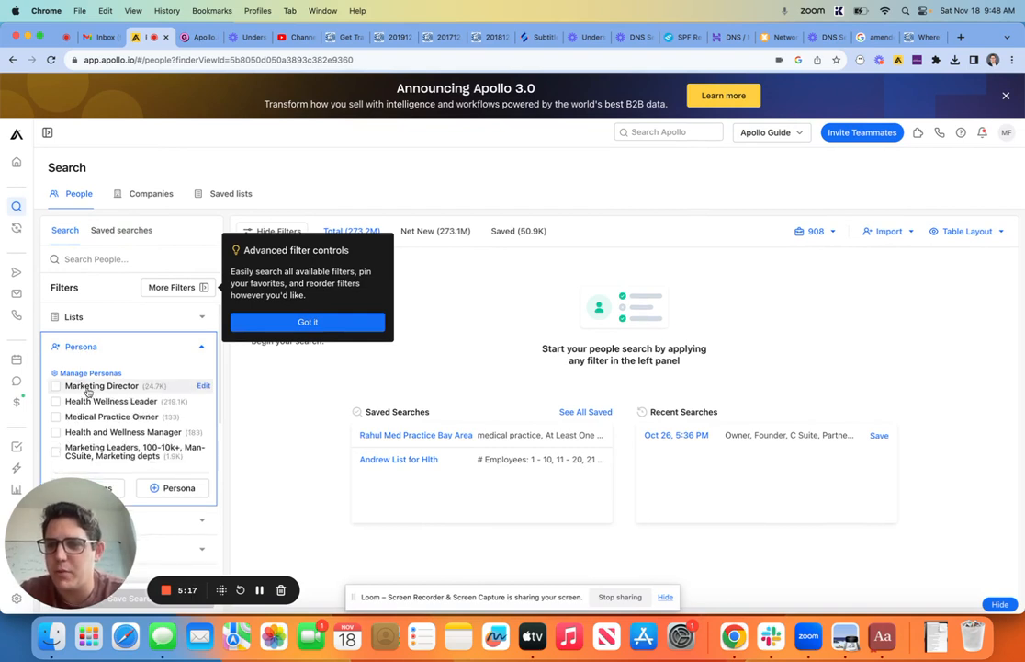
left_click(78, 449)
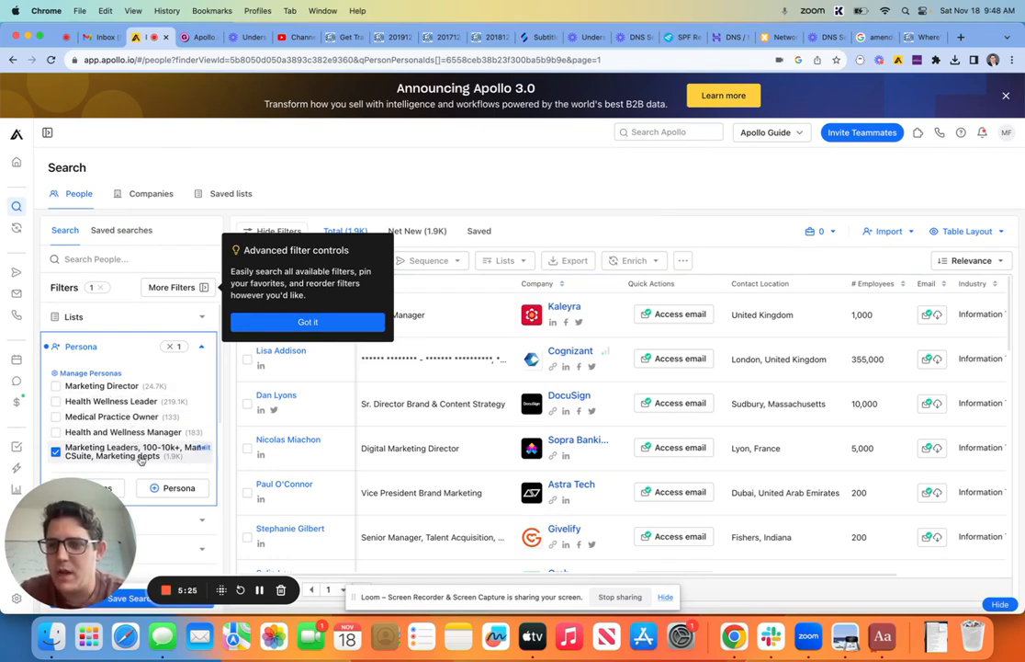
Step: Show only the net new people in the search results and dismiss the advanced filter controls tip
left_click(400, 232)
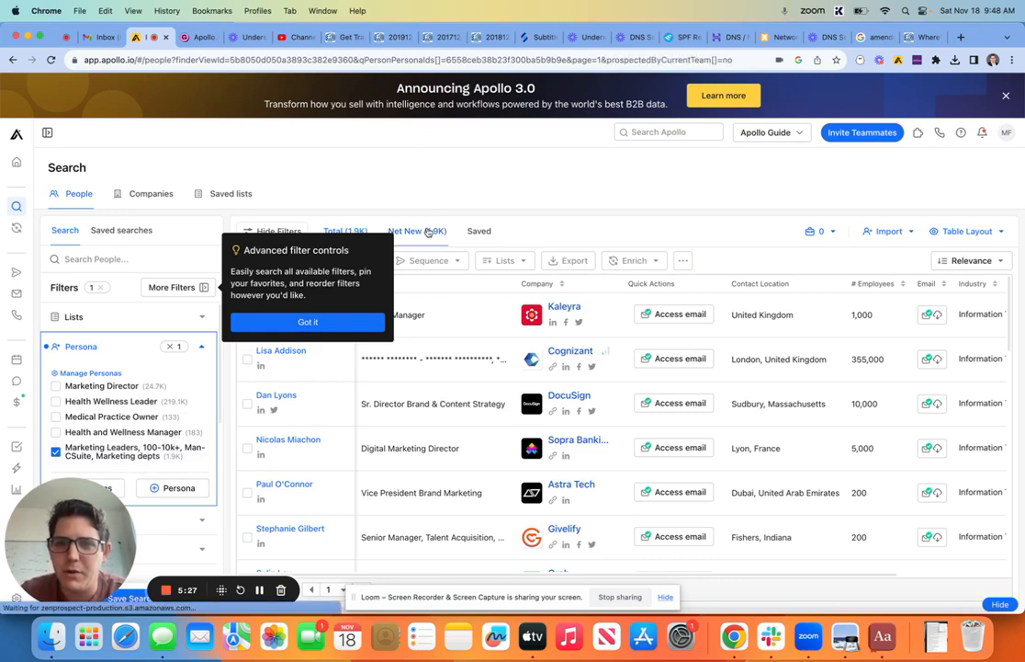
left_click(294, 321)
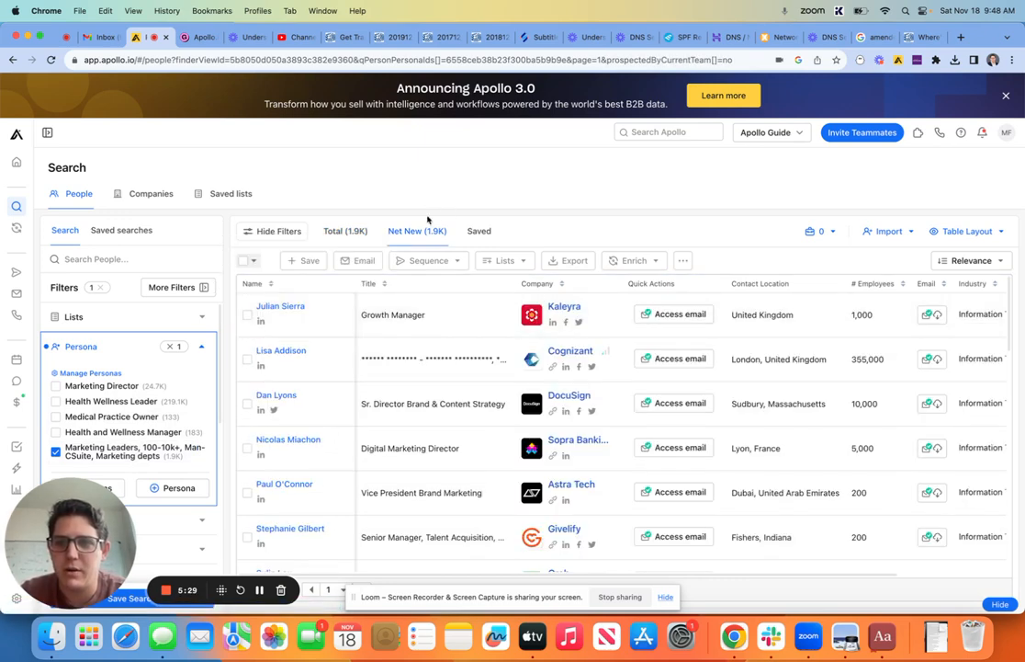
Step: Open the advanced selection options for the net new people and open the number of people to select for editing
left_click(248, 263)
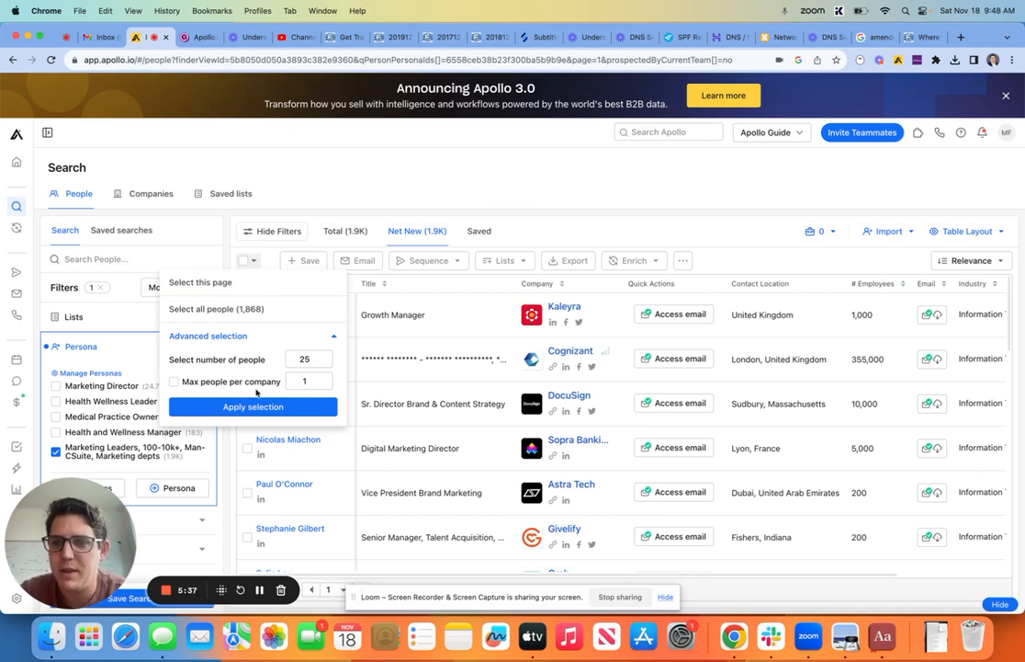
left_click(296, 360)
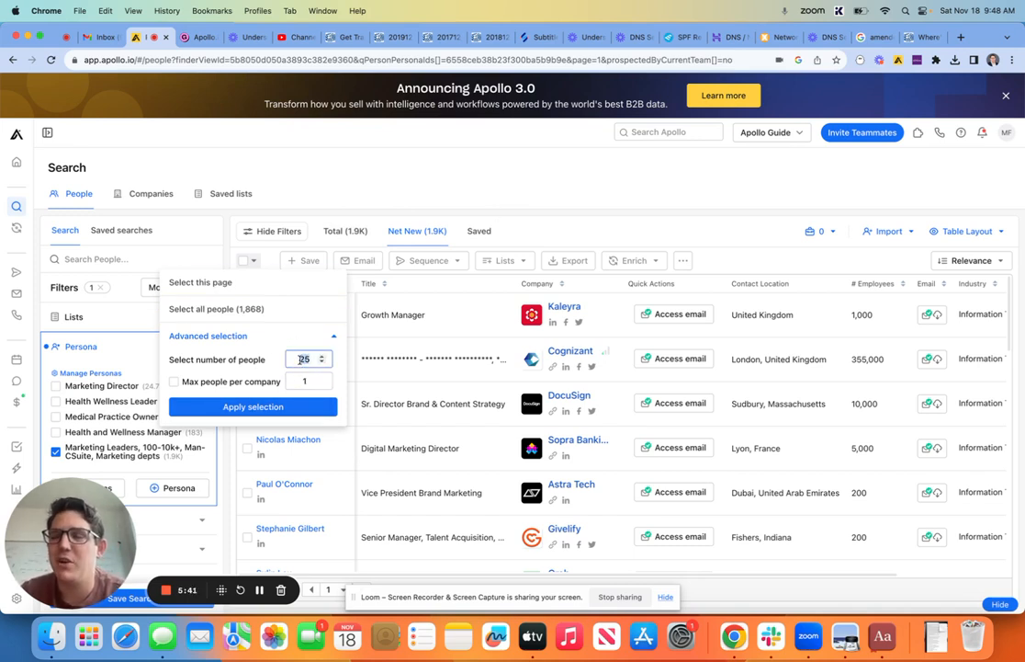
left_click(298, 360)
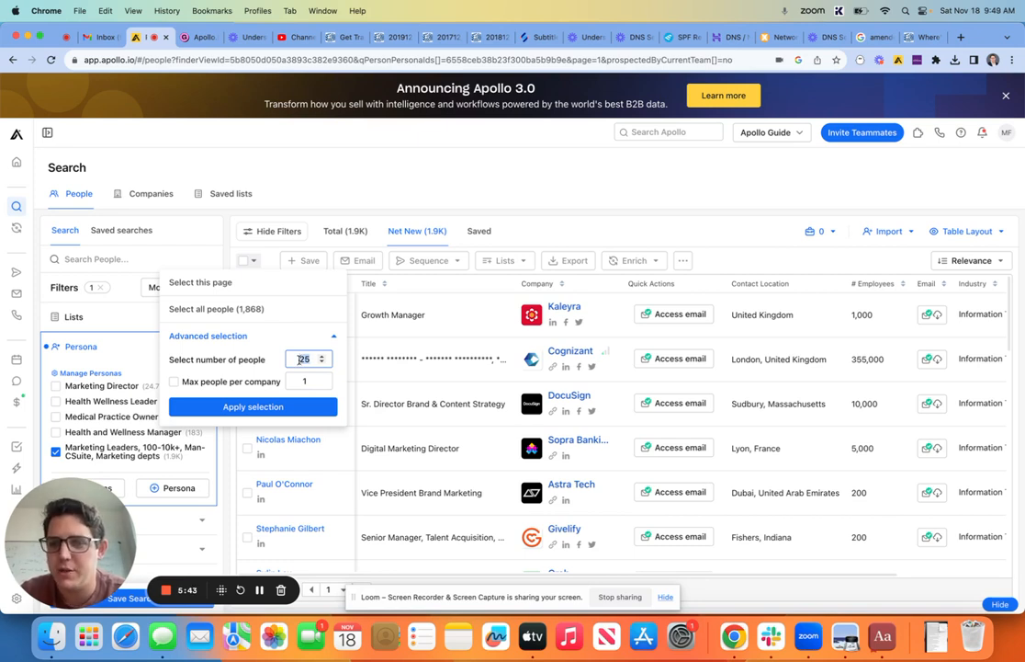
double_click(299, 359)
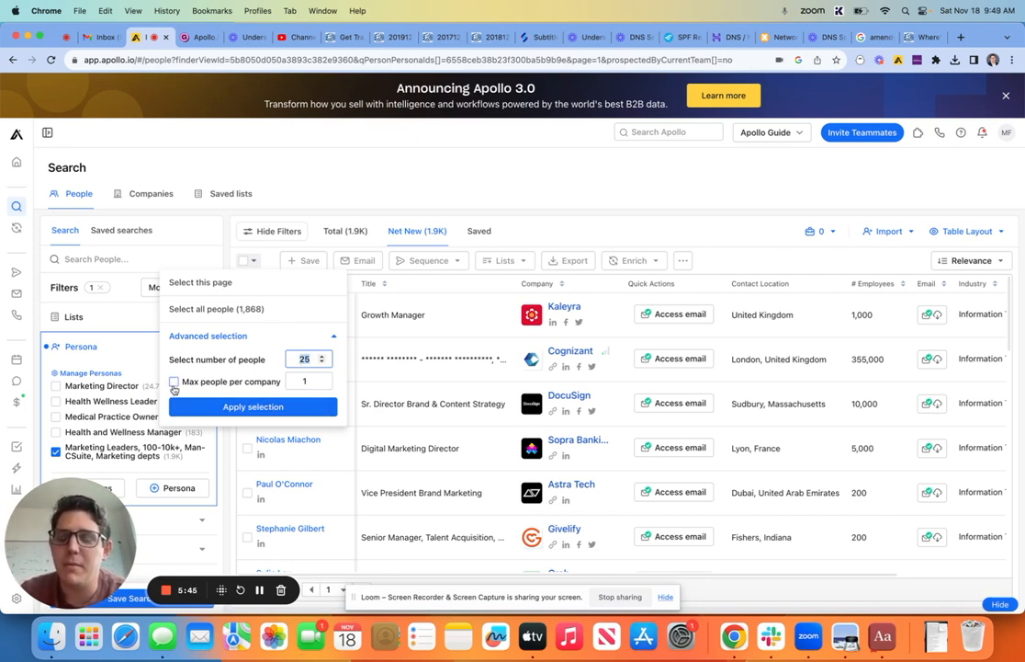
left_click(174, 384)
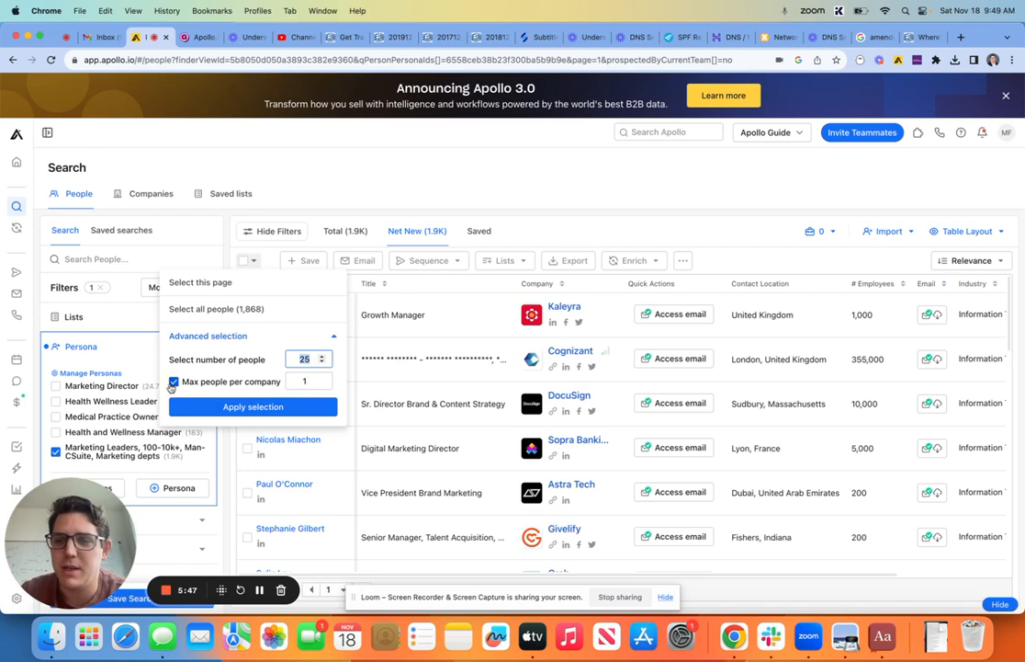
left_click(174, 384)
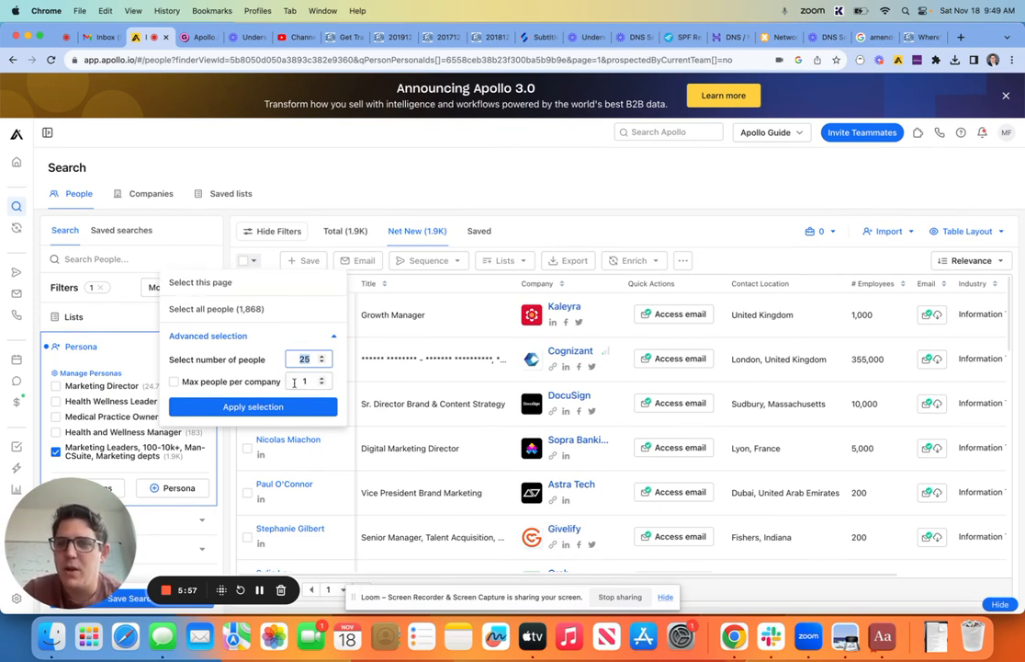
left_click(297, 361)
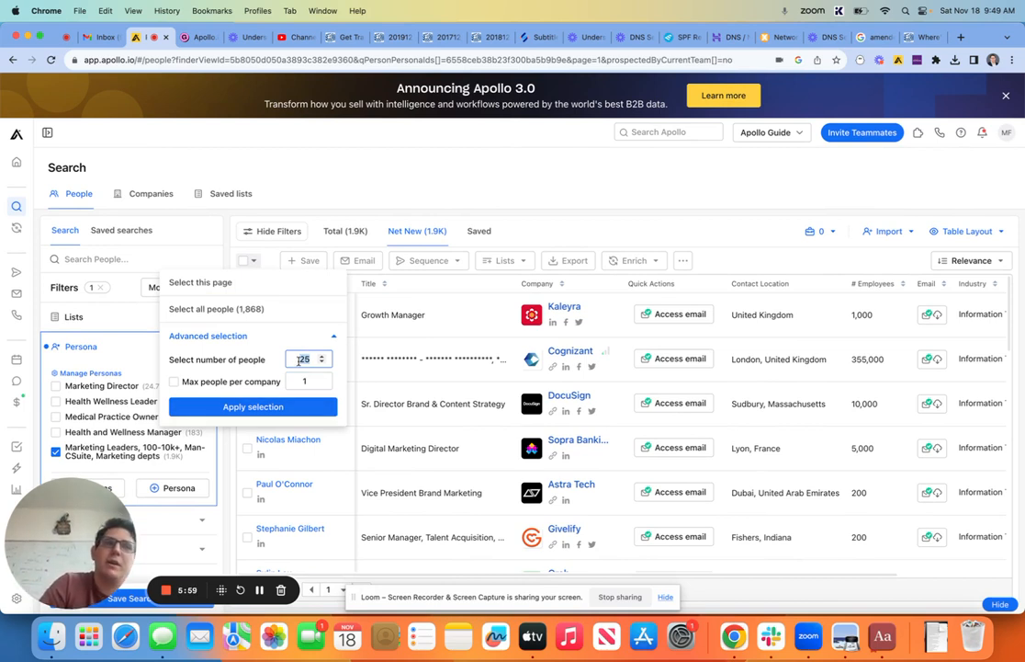